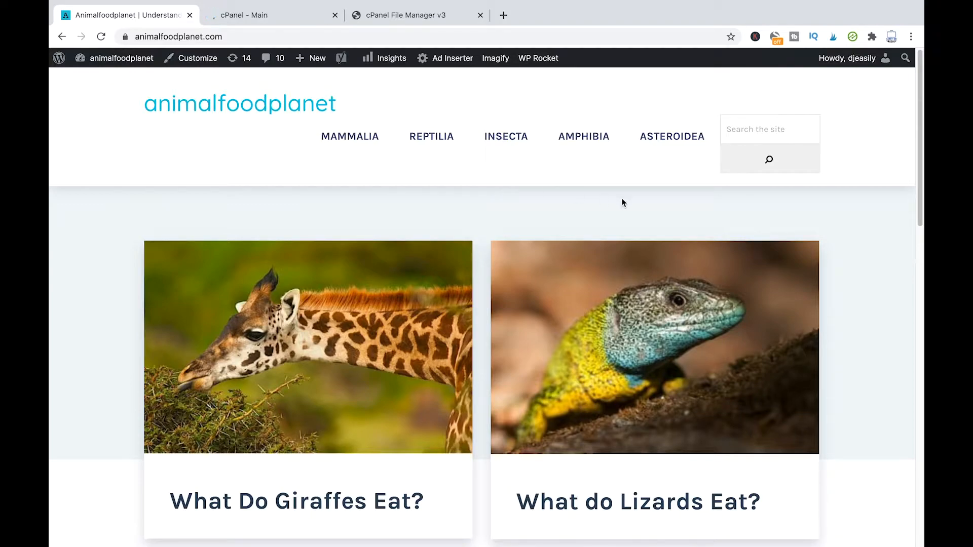
Step: Log out of the animalfoodplanet WordPress admin from the Howdy menu
scroll(552, 157, down, 1)
scroll(537, 155, up, 1)
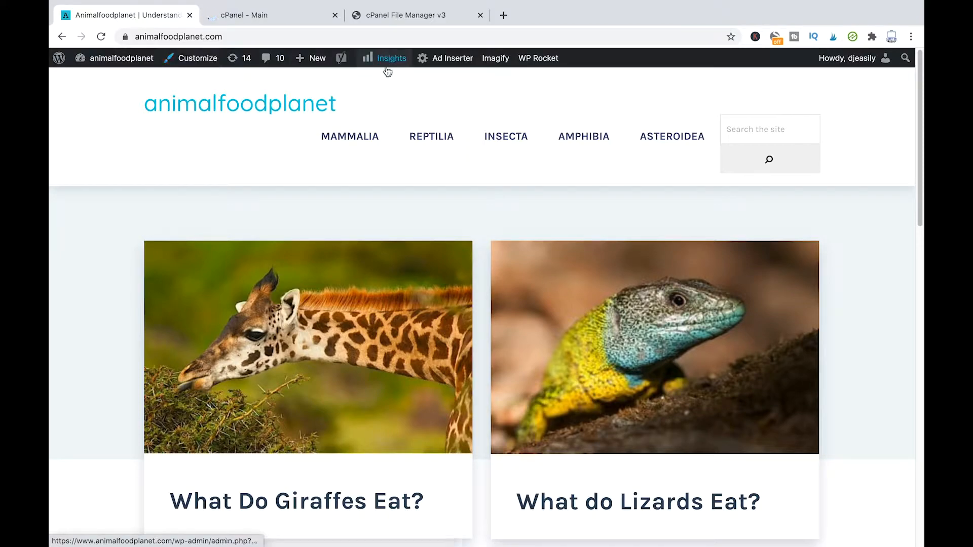
mouse_move(825, 65)
click(822, 119)
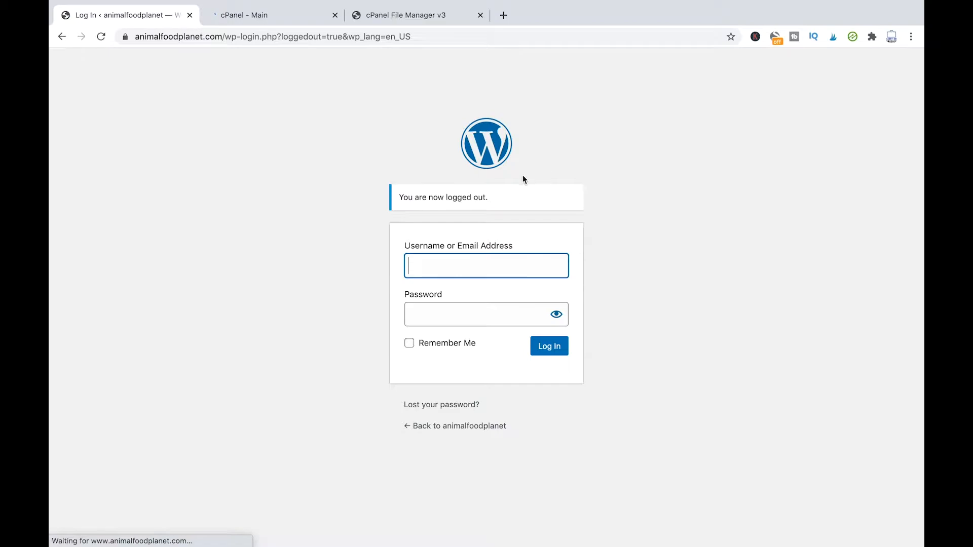
Step: Strip the login path from the address to load the site's home page
click(264, 36)
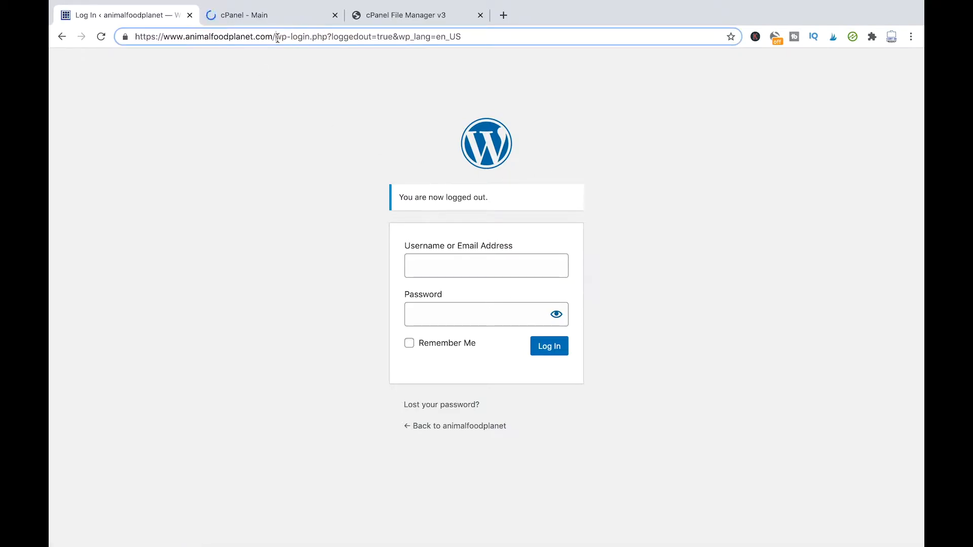
drag(276, 36, 471, 35)
key(BackSpace)
key(Return)
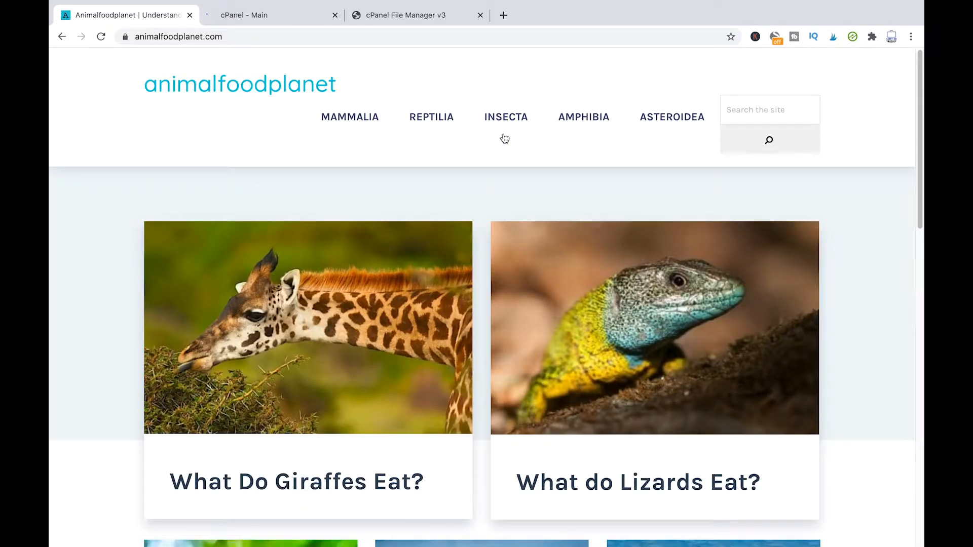
Step: Append /wp-admin to the site address to reach the WordPress login page
click(288, 38)
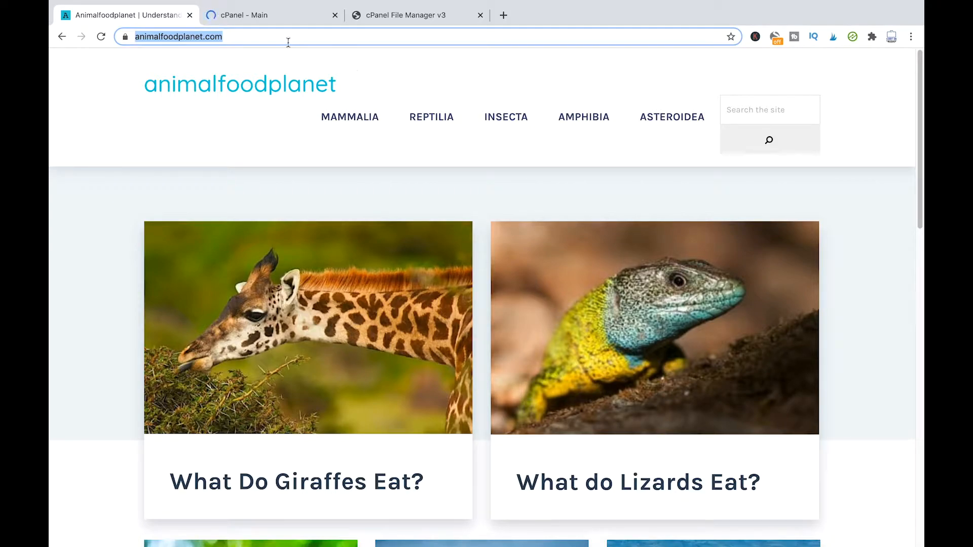
click(309, 38)
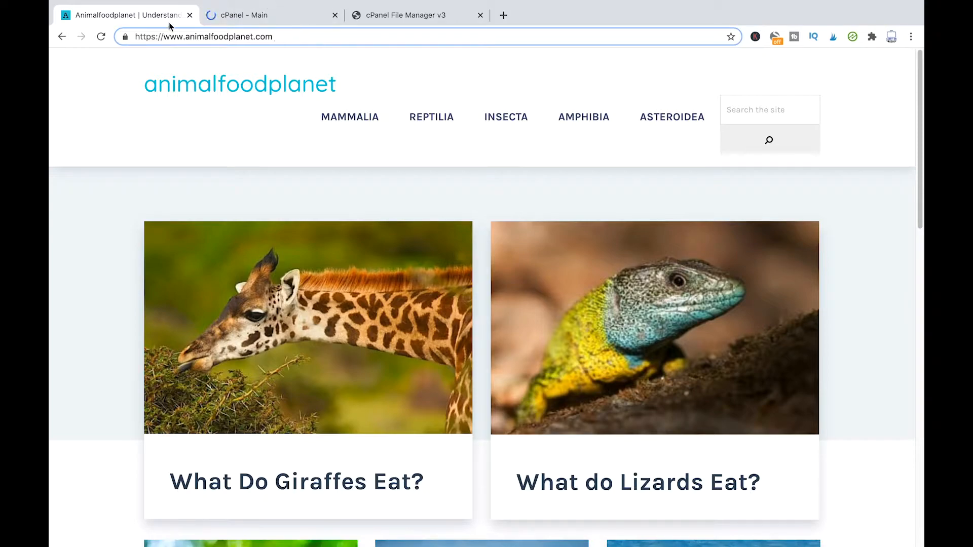
text(/wp)
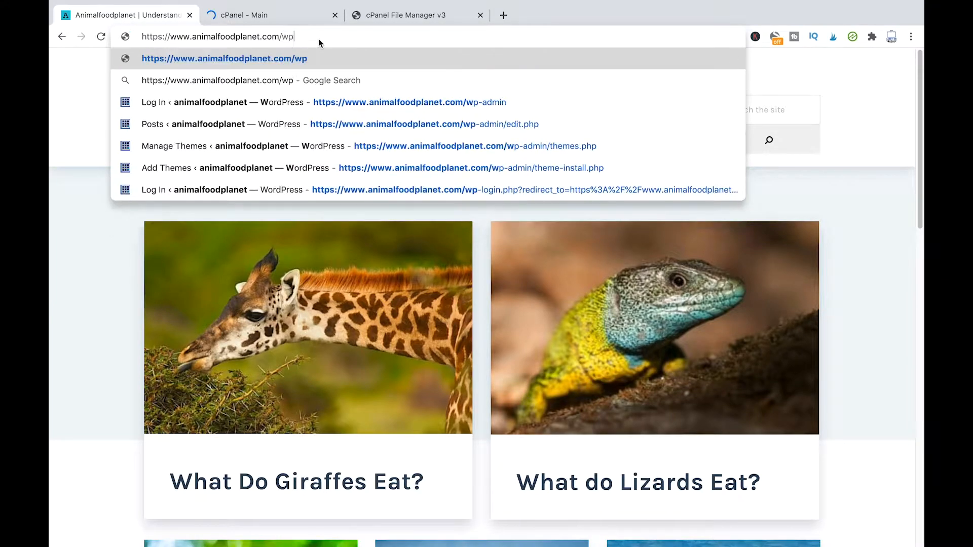
key(BackSpace)
key(BackSpace)
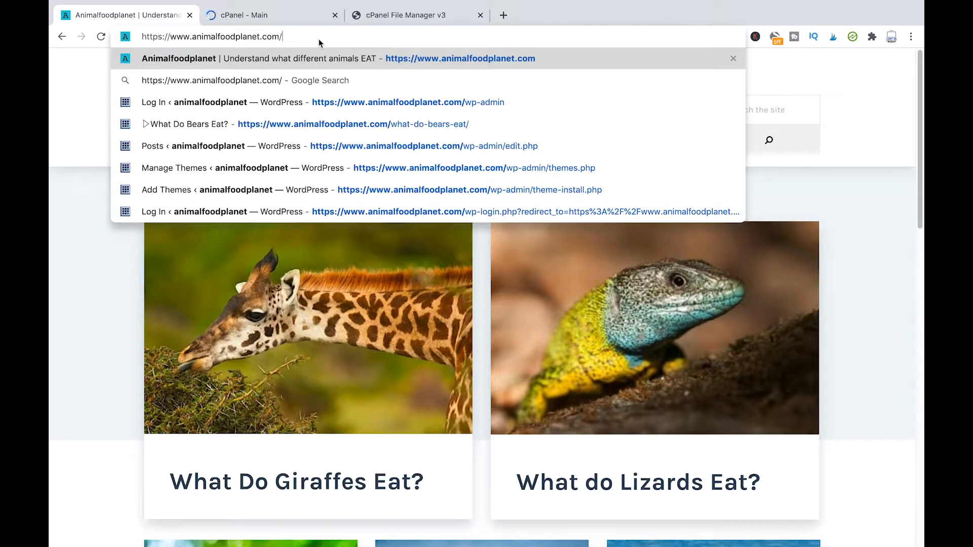
text(wp-)
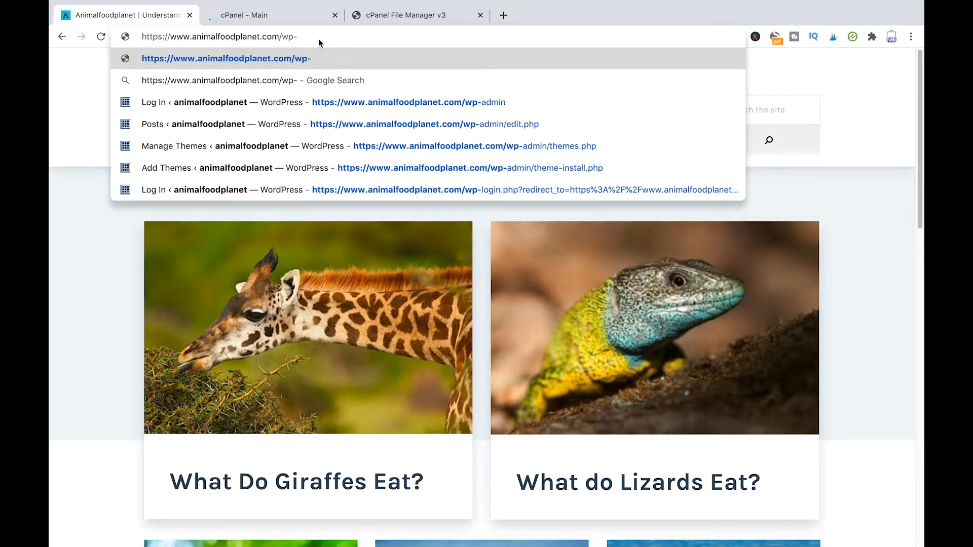
text(admin)
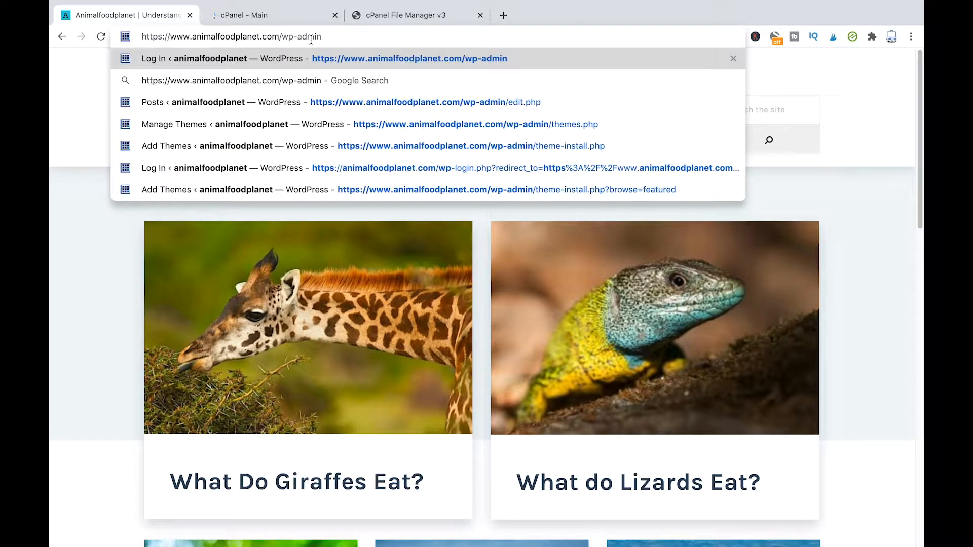
key(Return)
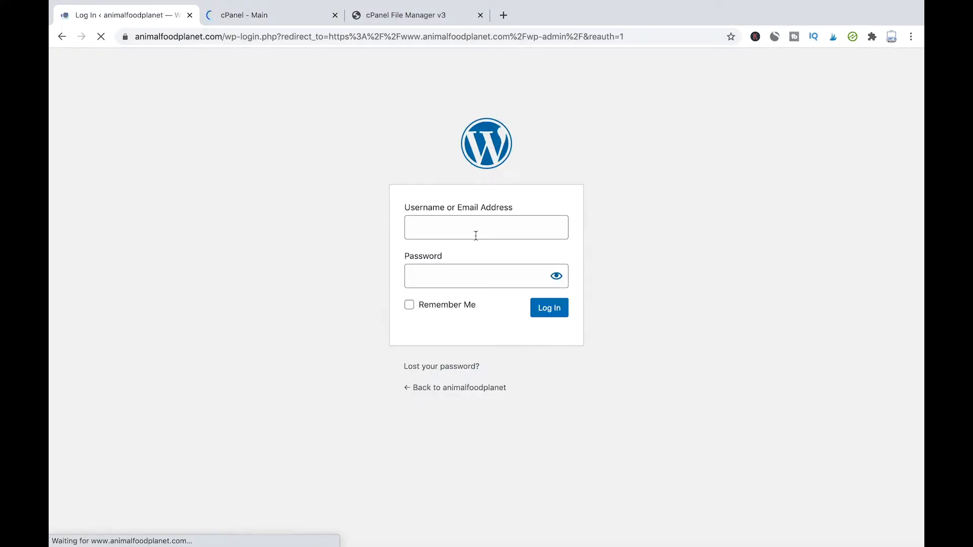
Step: Log in with the account e-mail and pasted password to reach the animalfoodplanet Dashboard
click(439, 231)
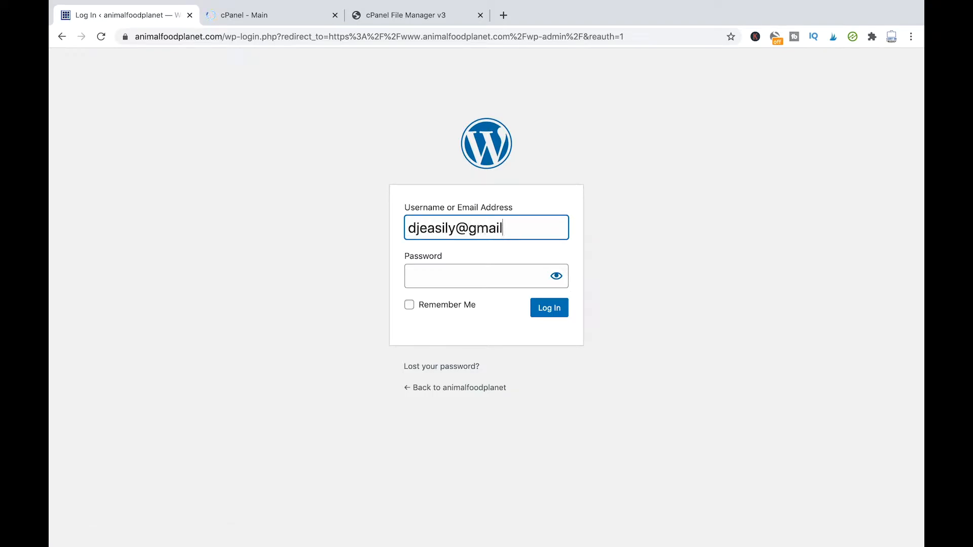
key(Tab)
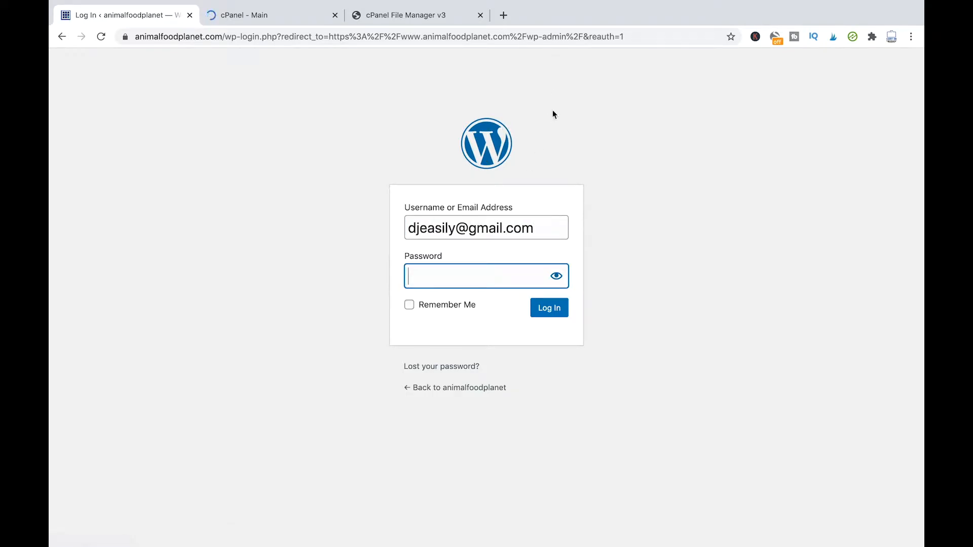
key(ctrl+v)
click(563, 313)
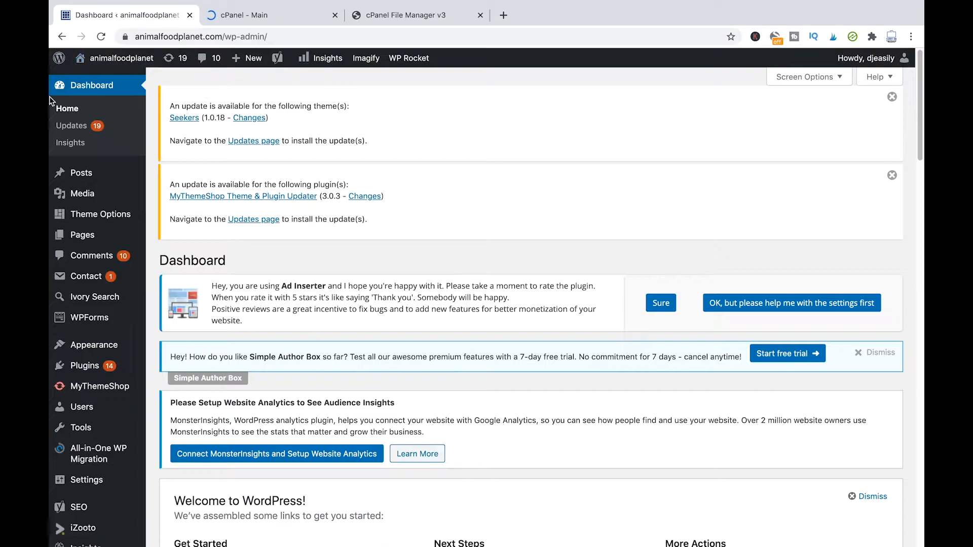
Step: Open Appearance > Themes to list the site's installed themes
mouse_move(120, 180)
scroll(120, 183, down, 2)
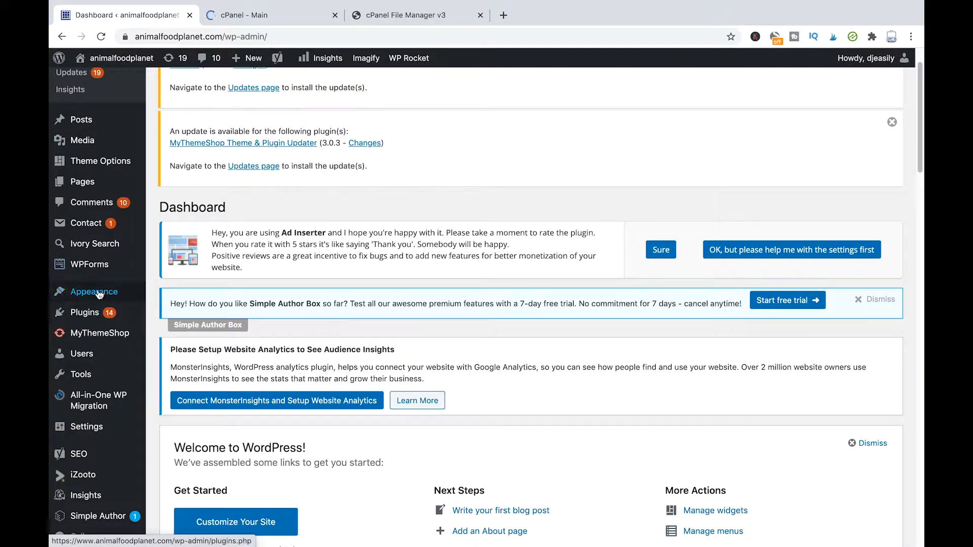
mouse_move(82, 295)
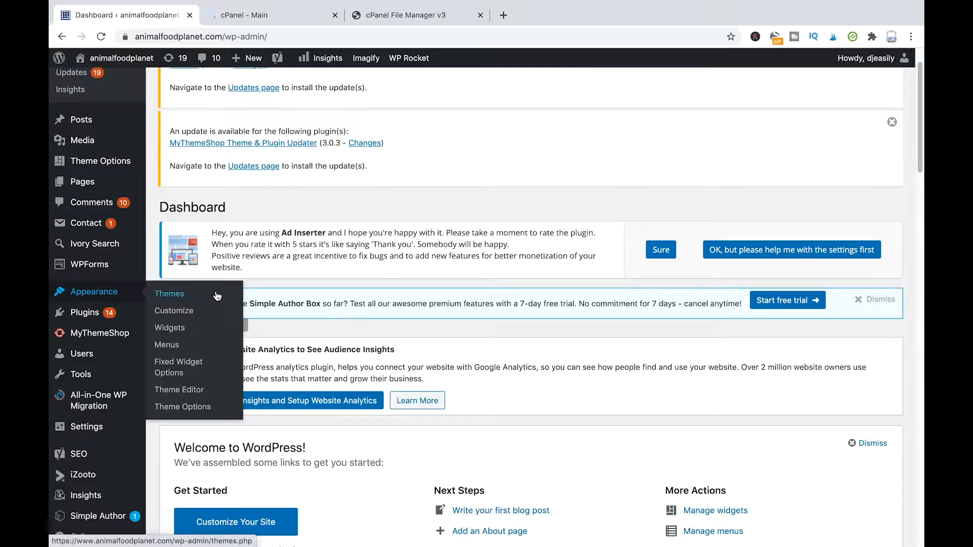
click(176, 295)
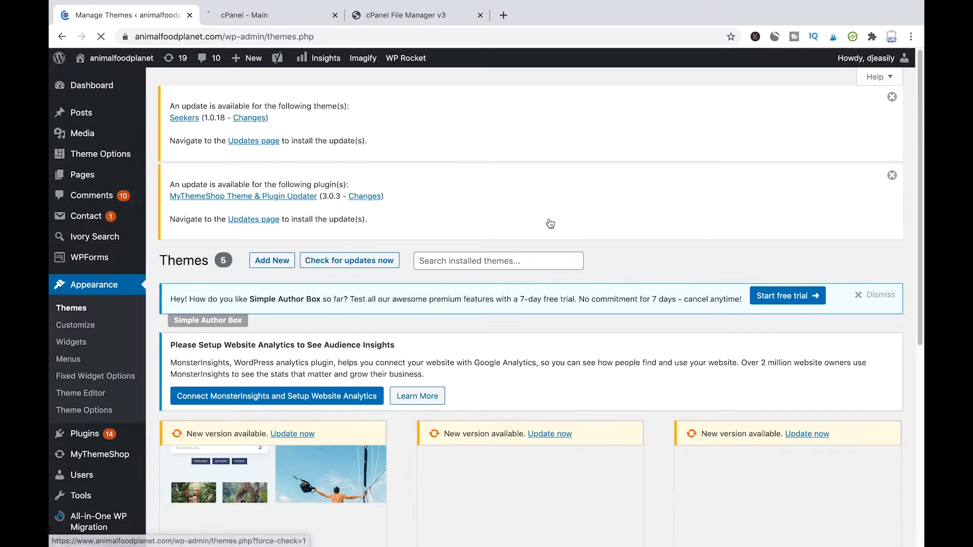
Step: Browse the five installed themes, Seekers active, then go to Add New Theme
scroll(552, 226, down, 1)
scroll(549, 238, down, 5)
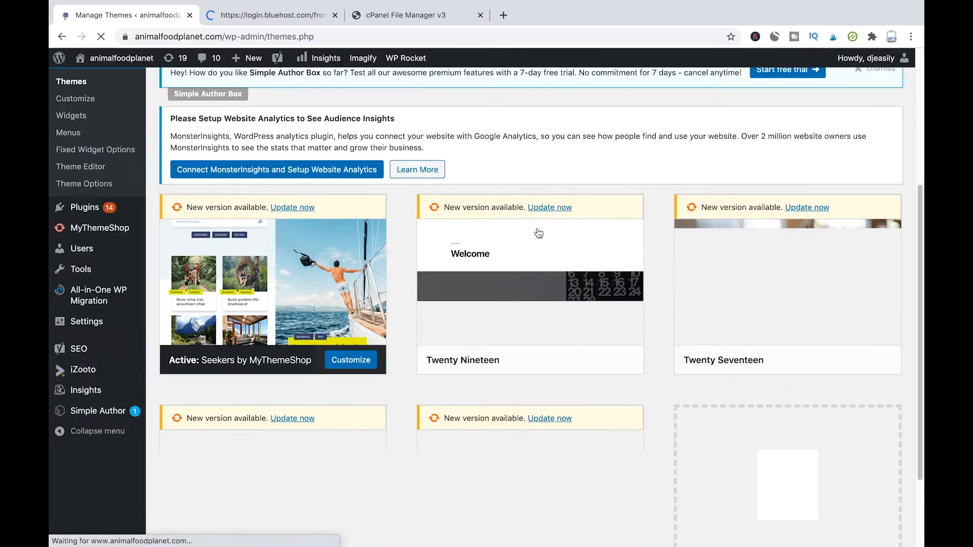
scroll(550, 233, down, 1)
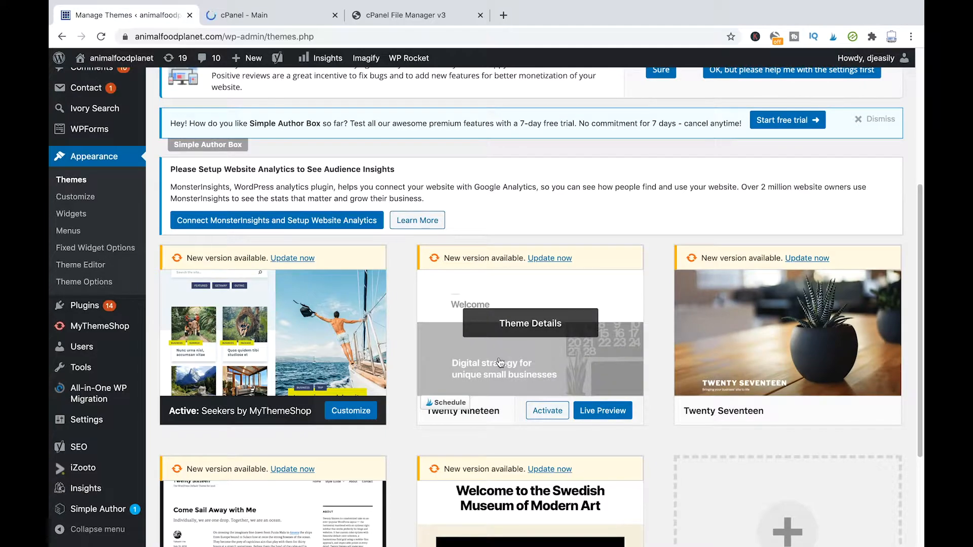
scroll(466, 269, down, 2)
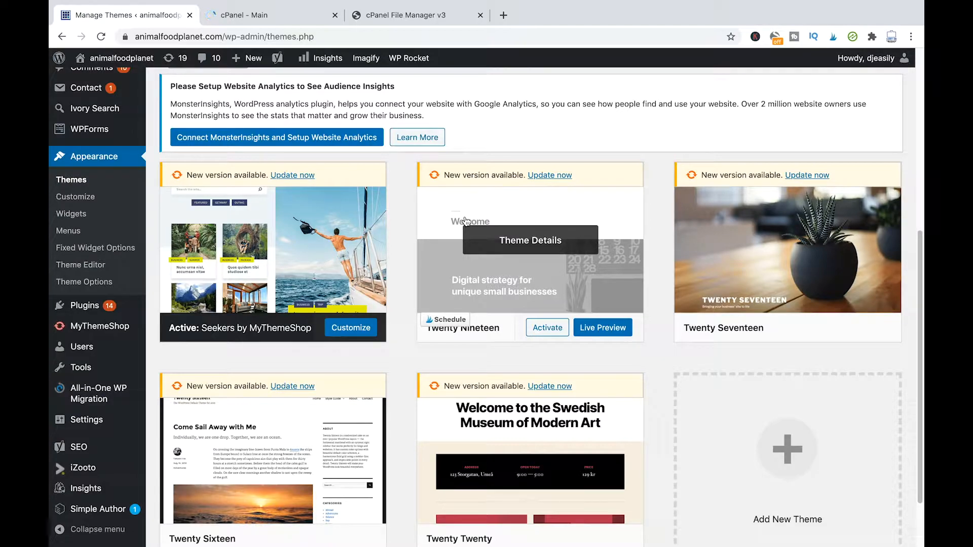
scroll(483, 216, up, 4)
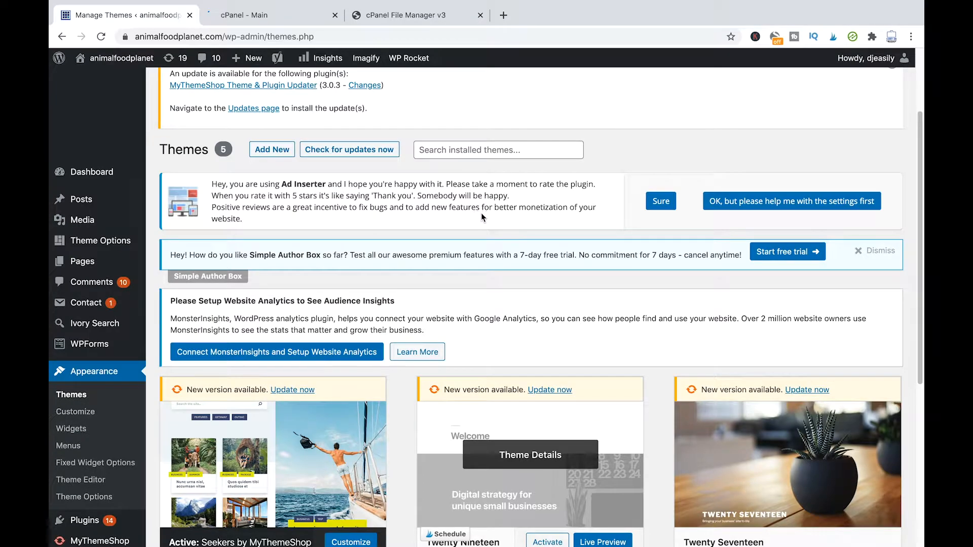
scroll(486, 223, down, 5)
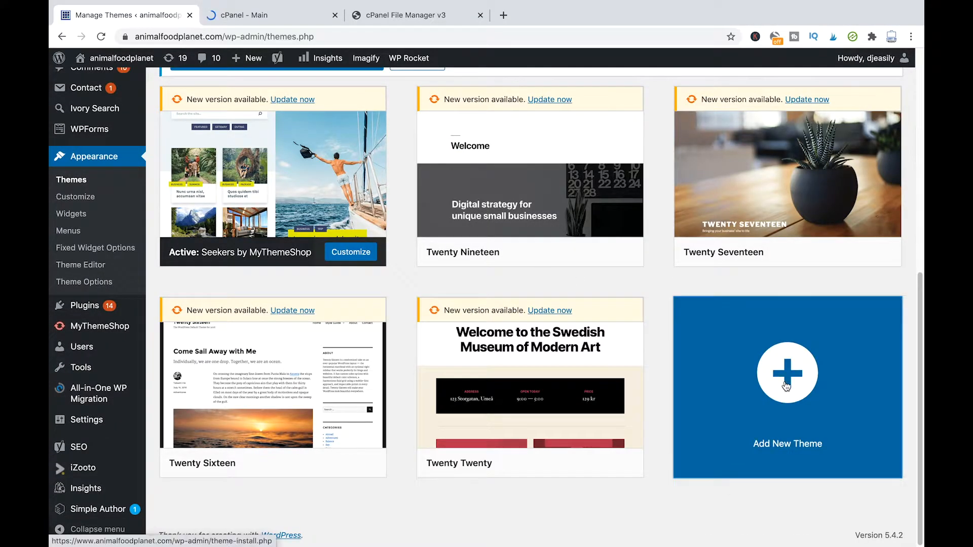
click(786, 387)
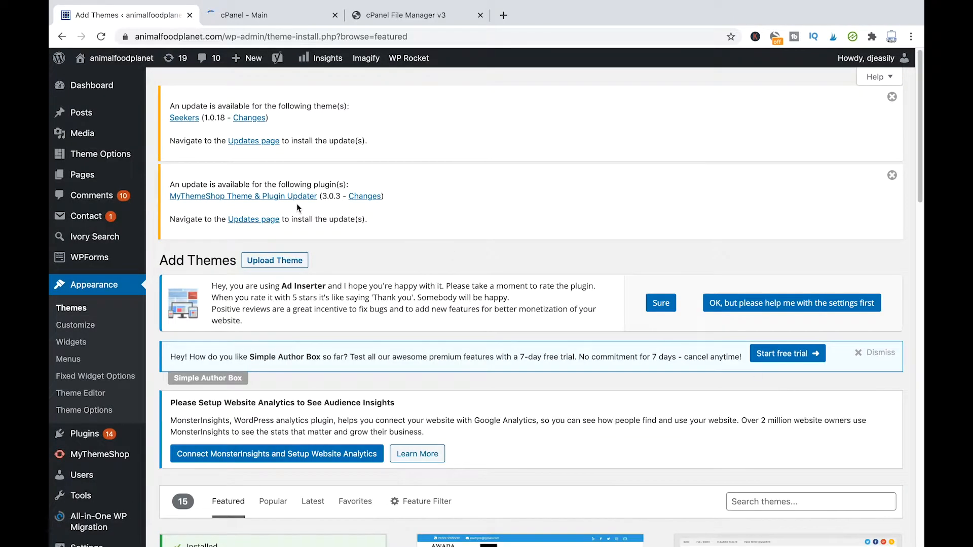
Step: Search the theme directory for 'generatepress'
scroll(446, 238, down, 3)
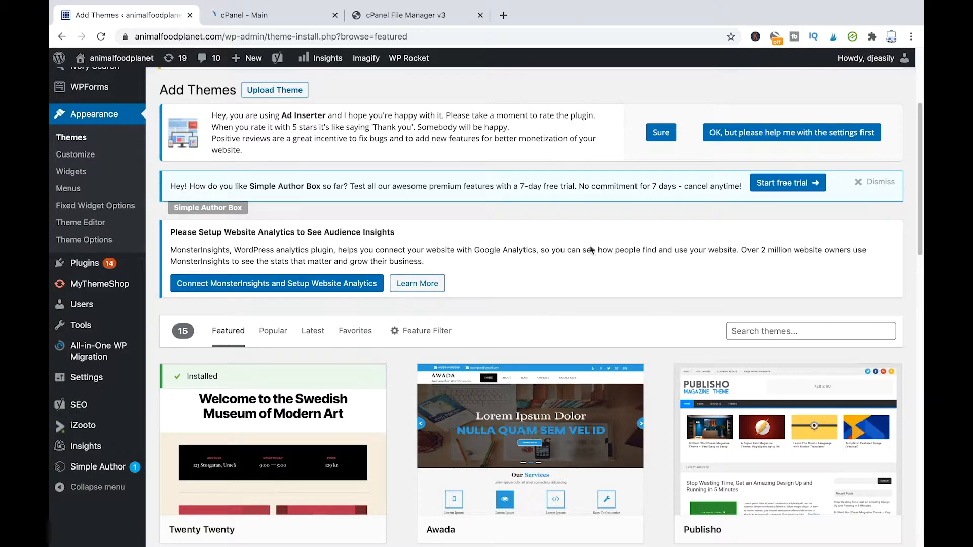
scroll(673, 266, down, 5)
scroll(519, 131, up, 2)
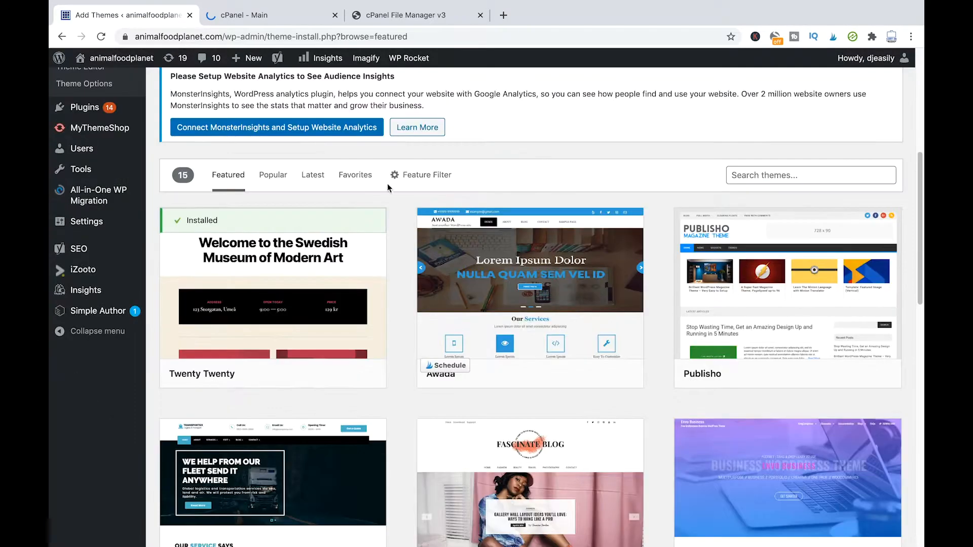
click(798, 169)
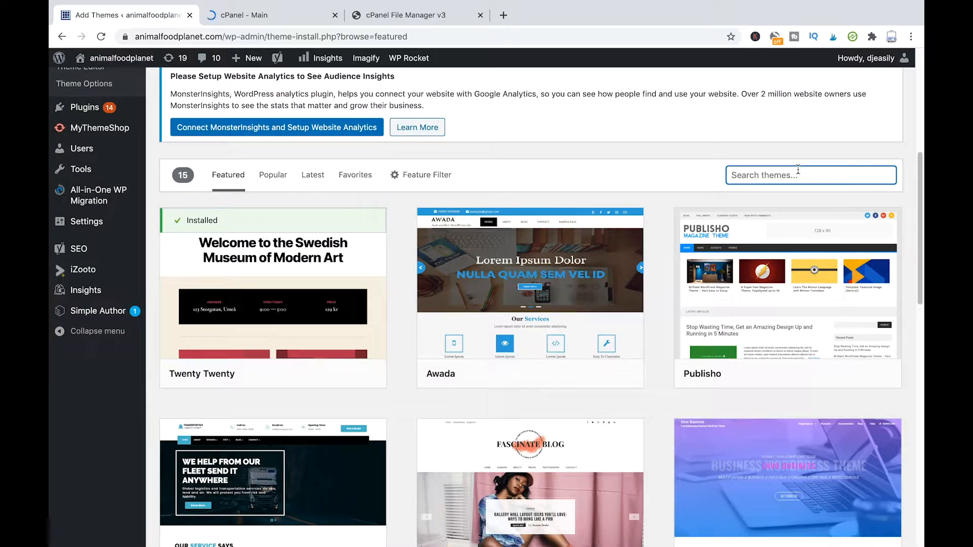
text(g)
key(BackSpace)
text(generatepress)
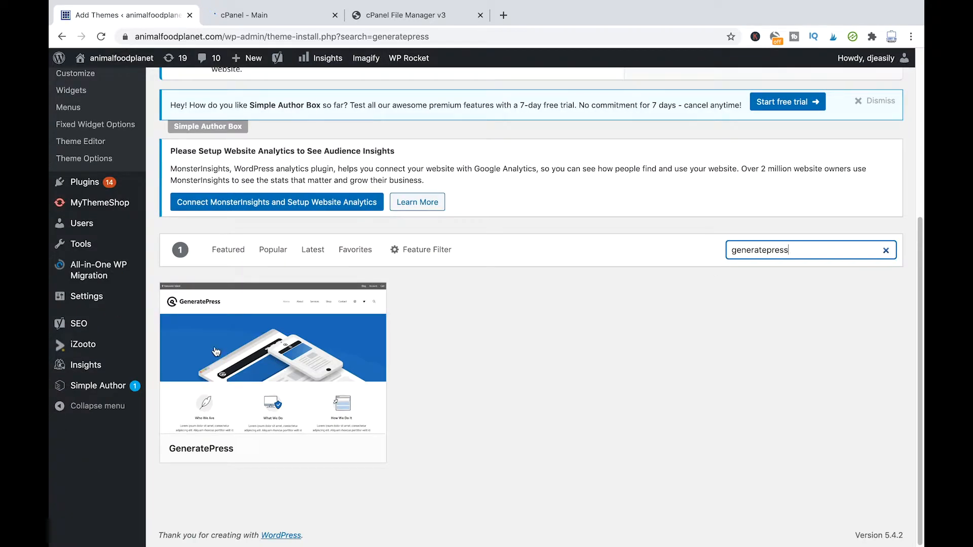
Step: Open the GeneratePress 2.4.2 theme's details and preview
mouse_move(326, 354)
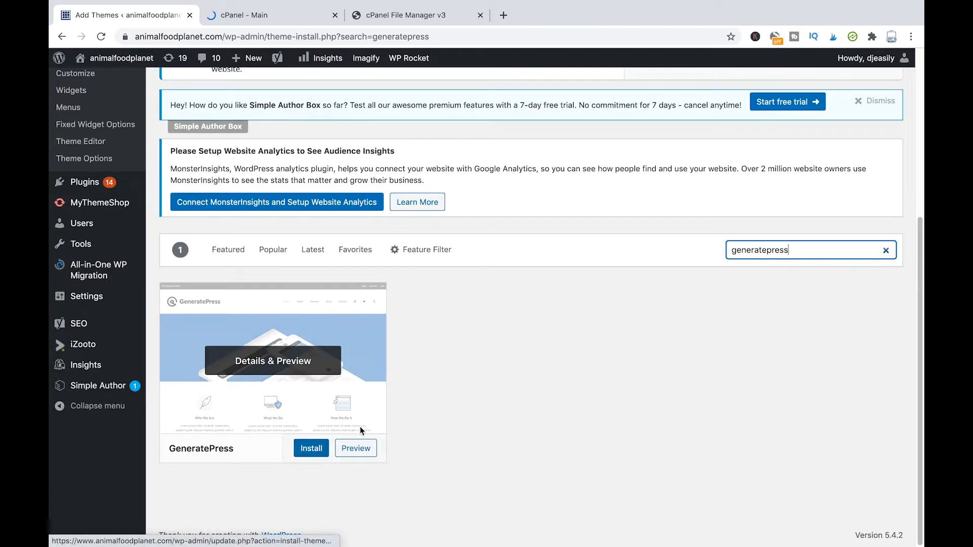
click(312, 451)
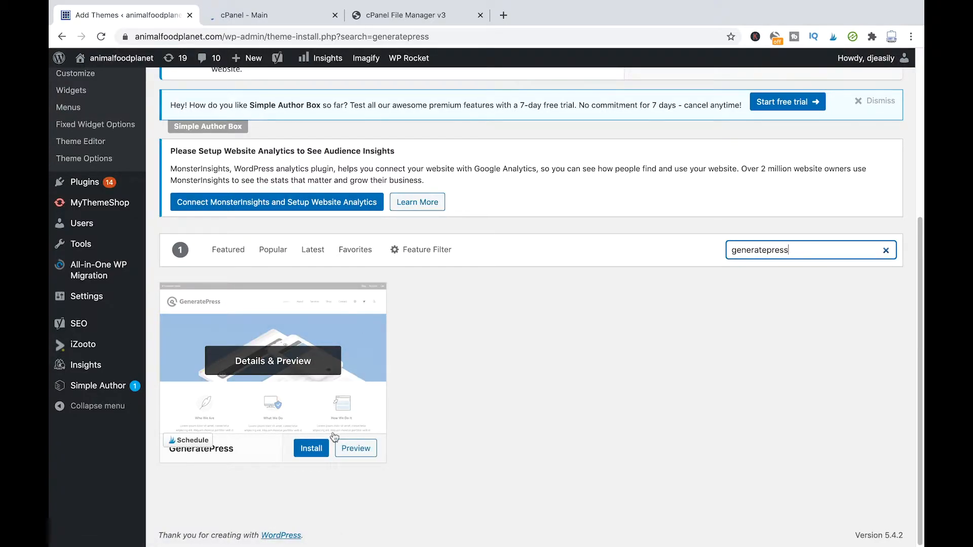
click(369, 454)
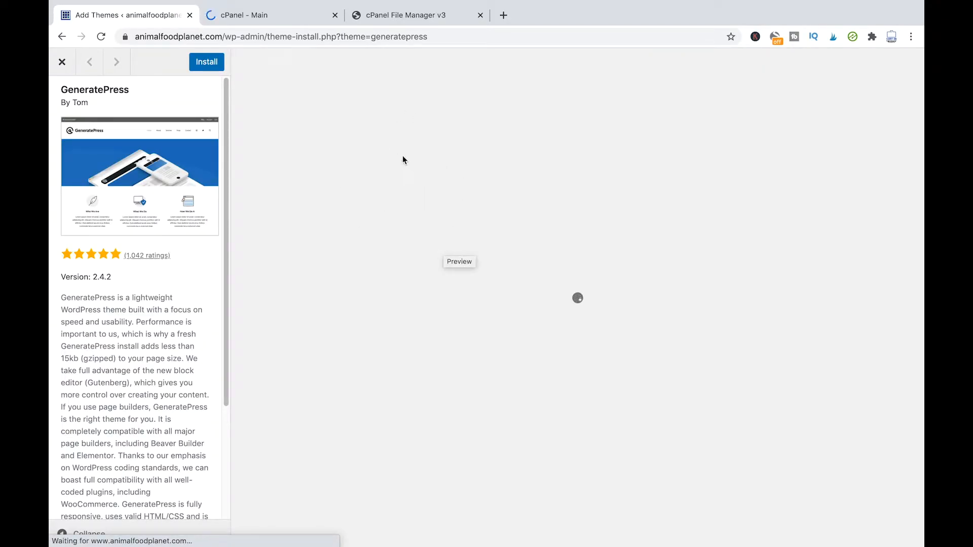
Step: Close the GeneratePress preview to return to its single search result
scroll(506, 267, down, 3)
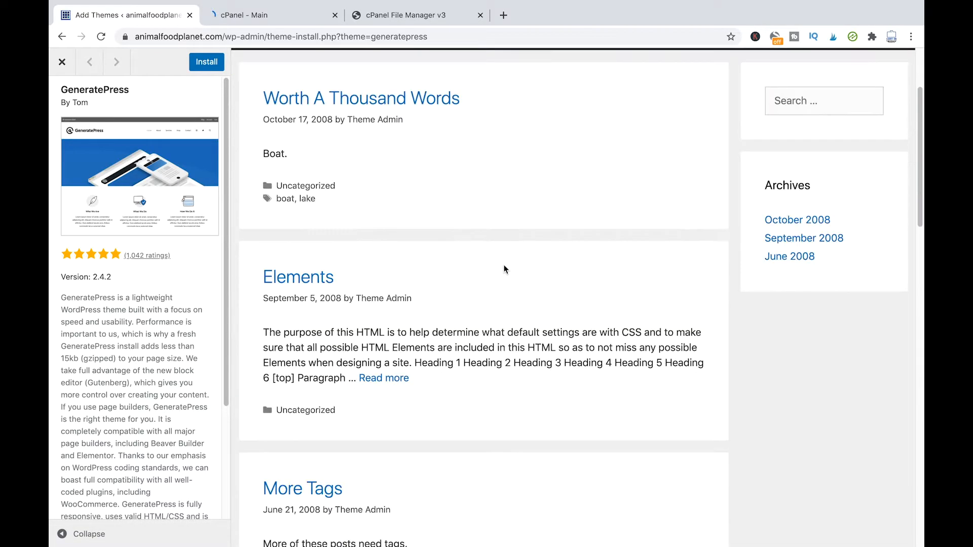
scroll(504, 269, down, 2)
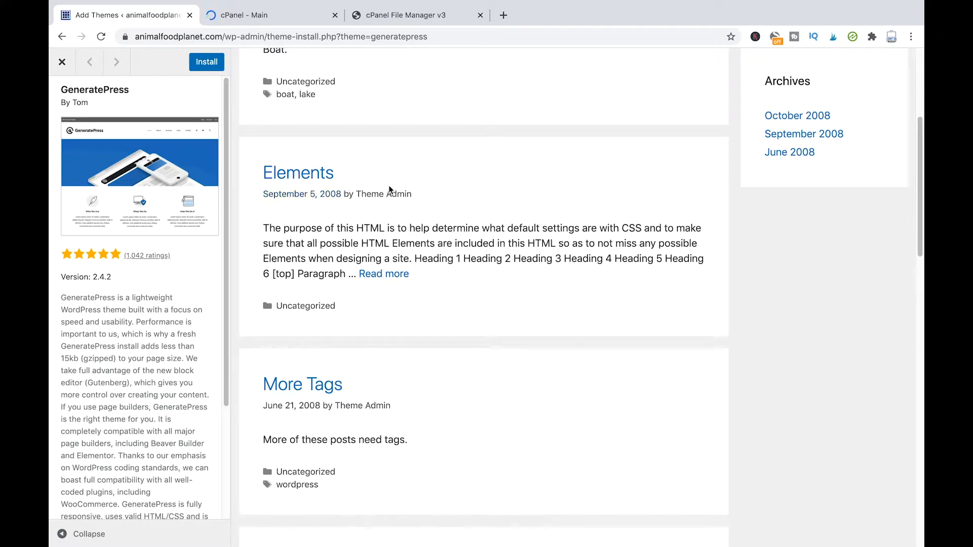
click(61, 63)
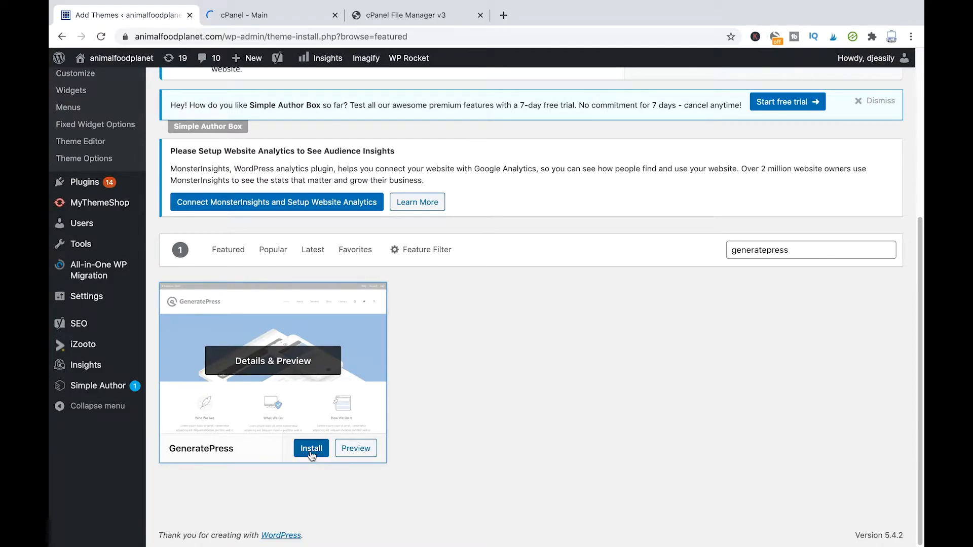
Step: Install GeneratePress, then activate it as the site's theme
click(320, 453)
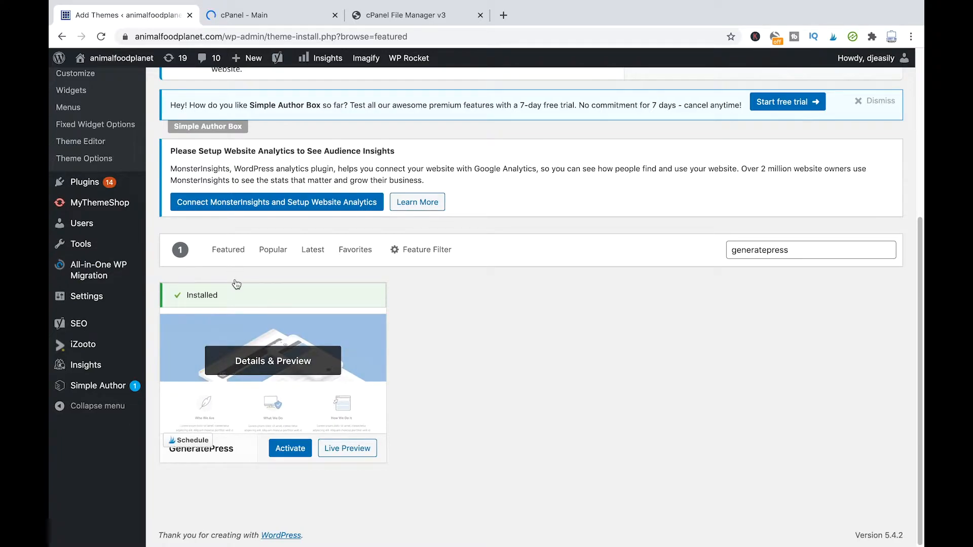
click(296, 453)
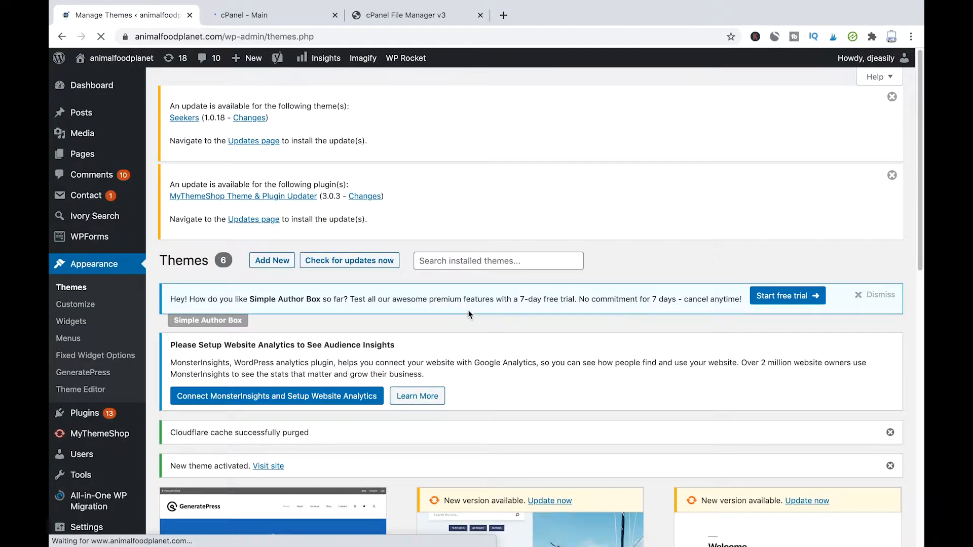
scroll(467, 311, down, 1)
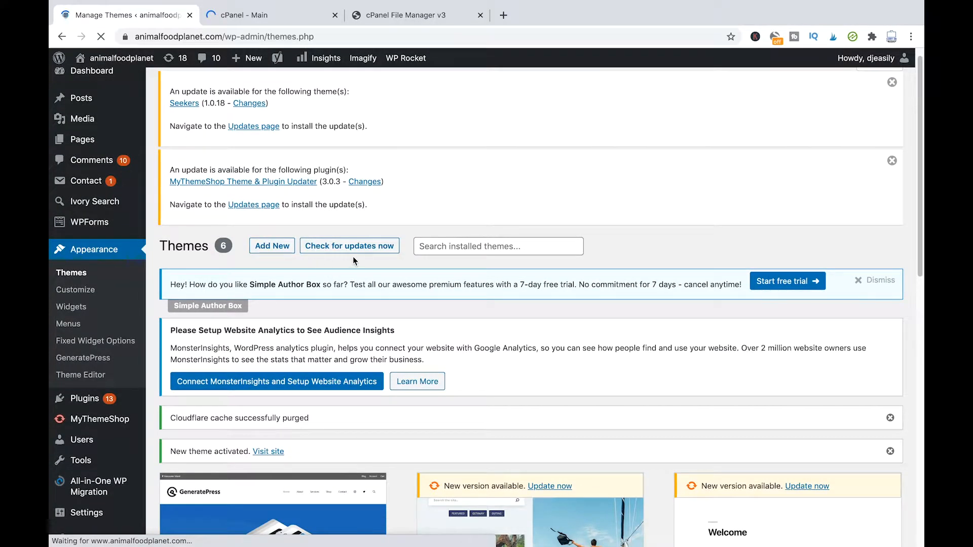
scroll(354, 258, down, 1)
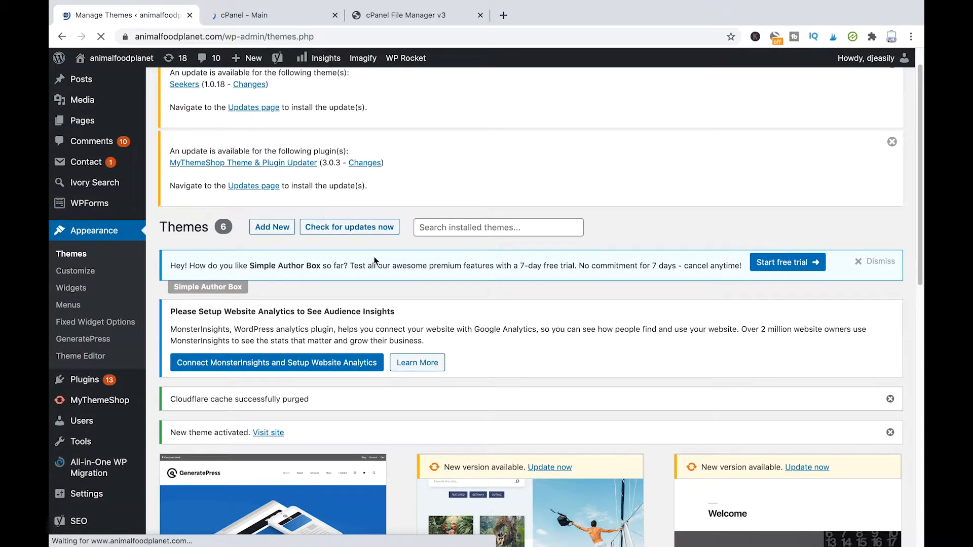
scroll(374, 259, down, 5)
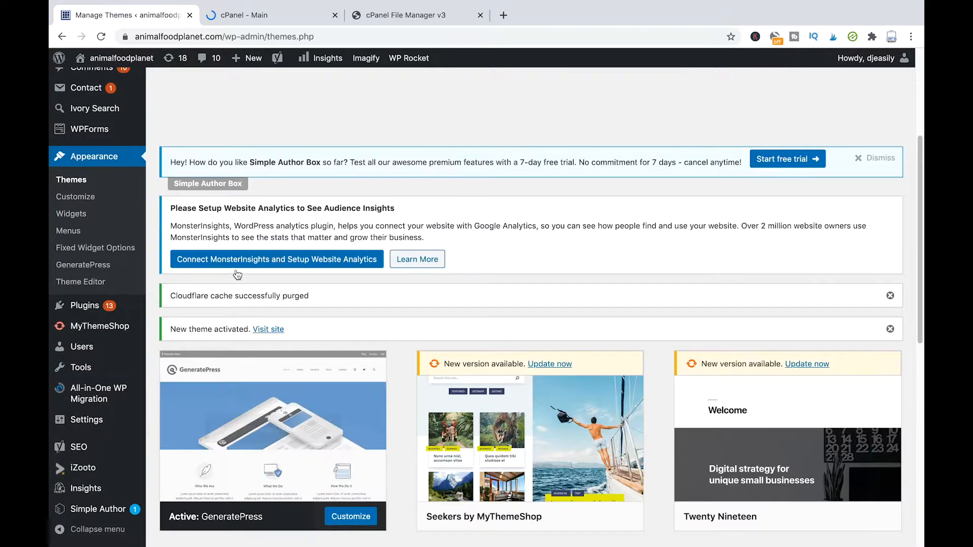
scroll(342, 259, up, 5)
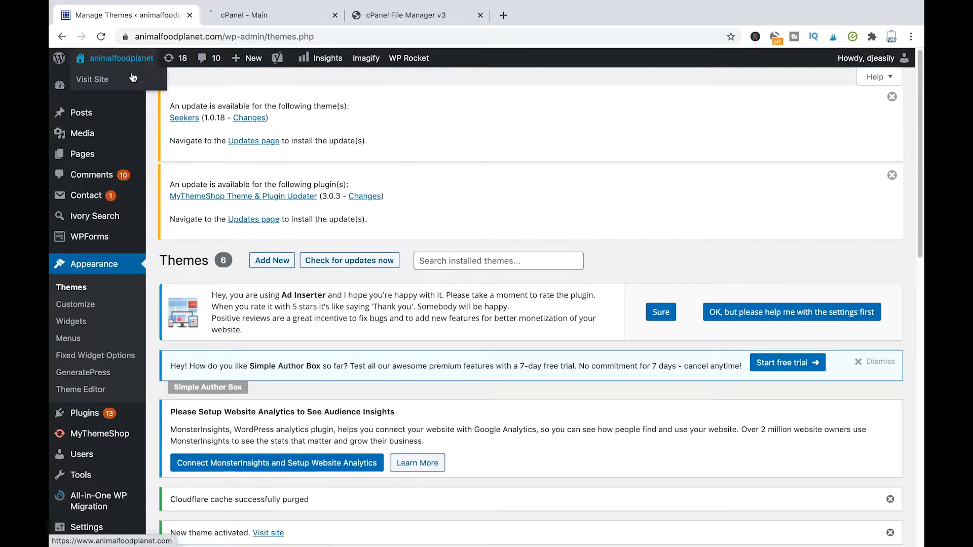
Step: Visit the animalfoodplanet front end and scroll through its GeneratePress homepage and Archives sidebar
mouse_move(87, 57)
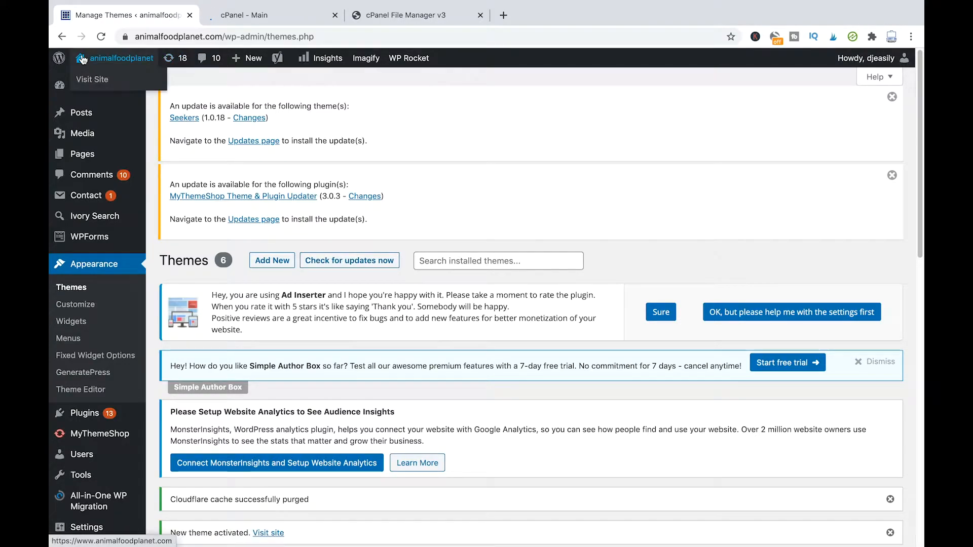
click(119, 63)
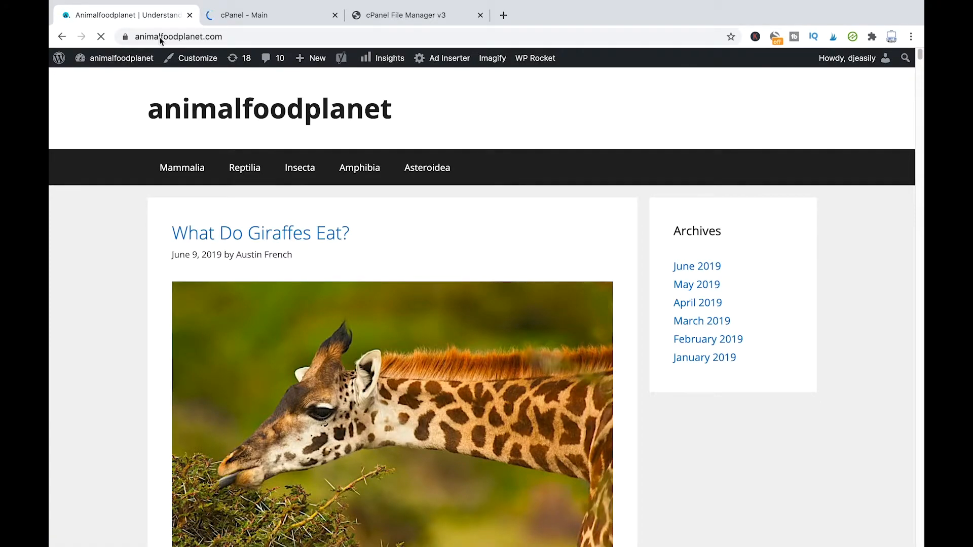
scroll(467, 205, down, 1)
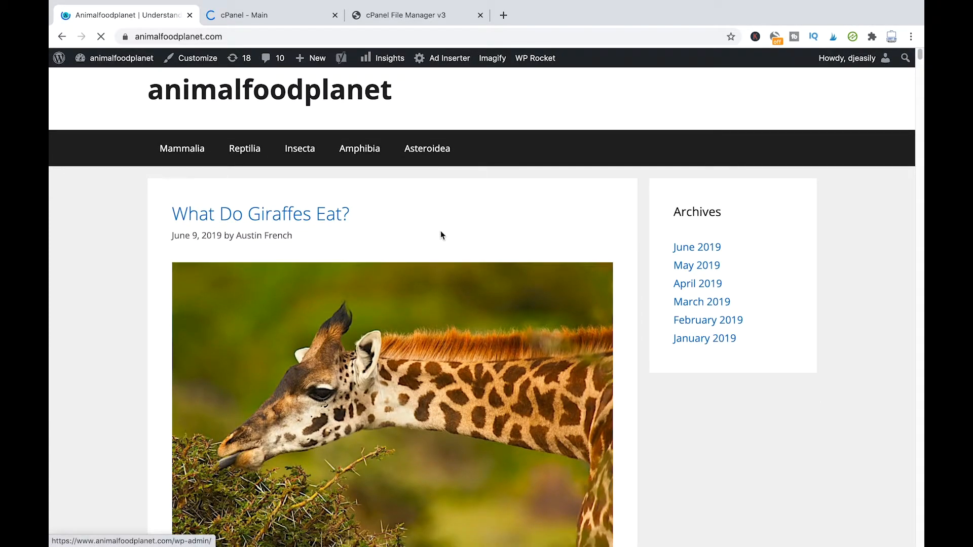
scroll(409, 223, down, 4)
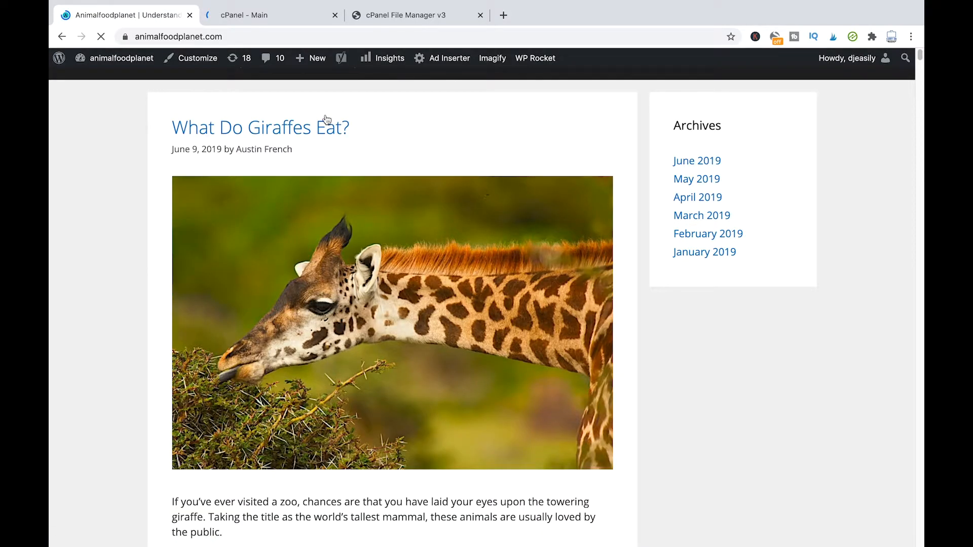
scroll(354, 147, down, 9)
scroll(396, 167, down, 10)
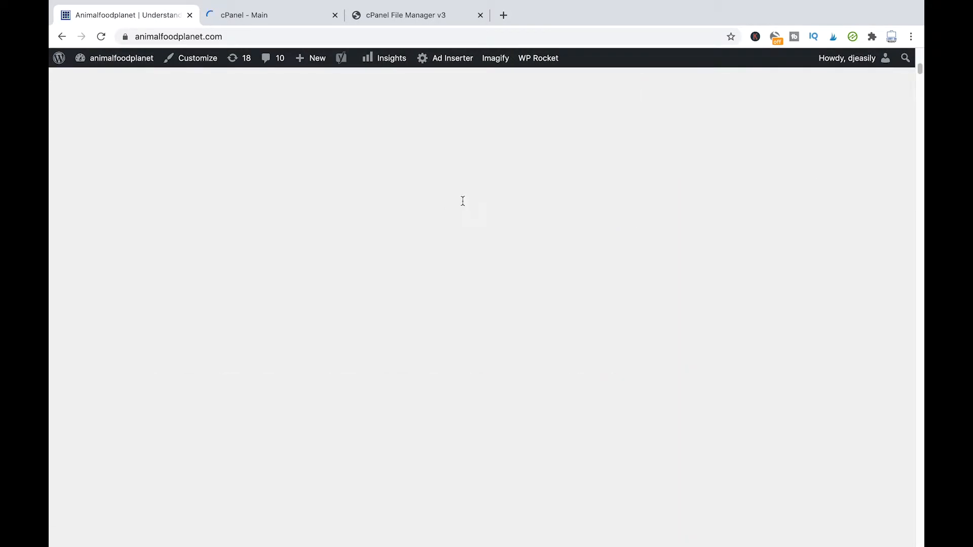
scroll(462, 201, up, 12)
scroll(445, 170, down, 4)
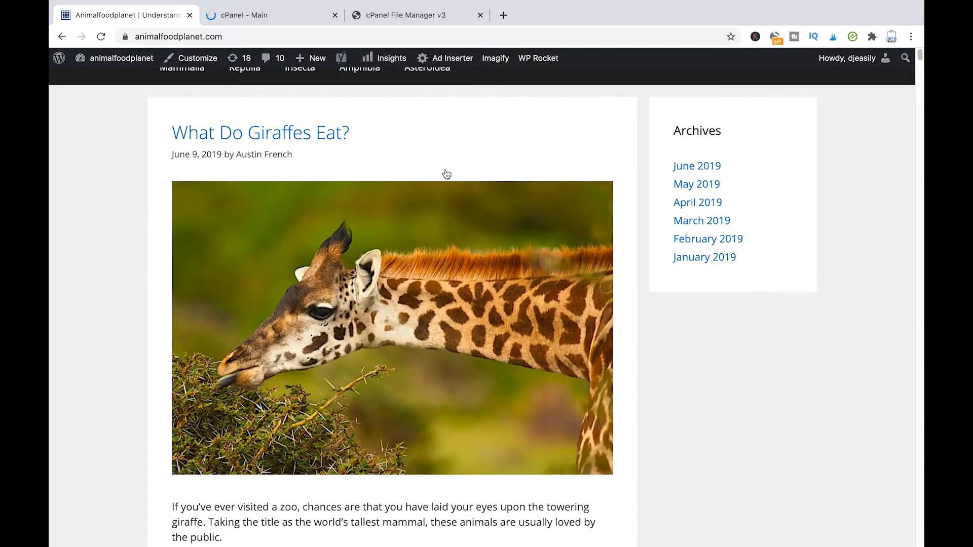
scroll(445, 174, down, 6)
scroll(538, 213, up, 8)
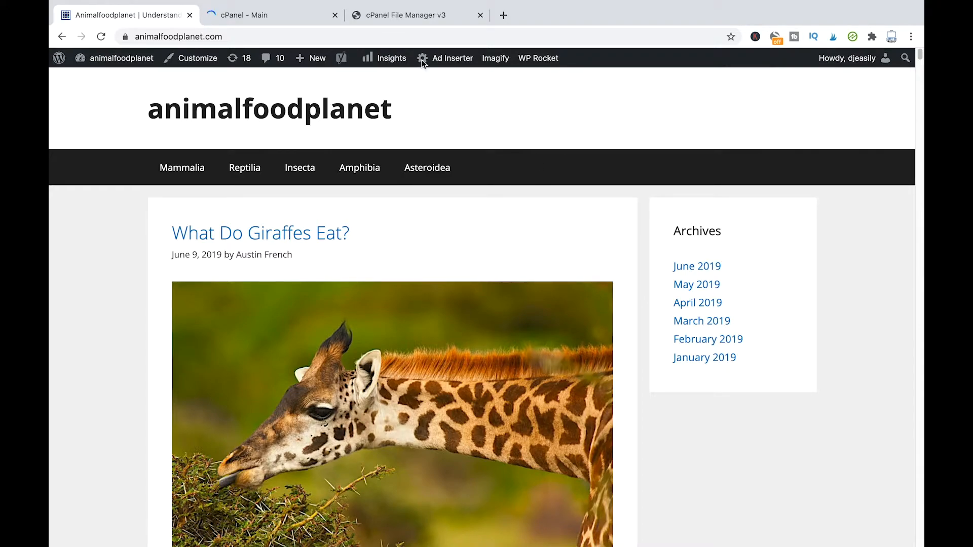
Step: Load managewp.com in a new browser tab
click(504, 14)
text(m)
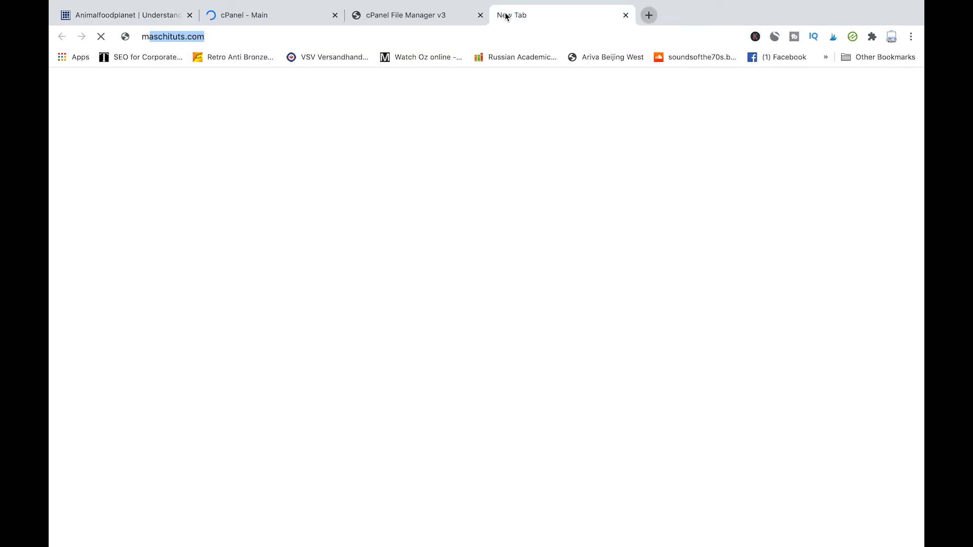
text(anagewp.com)
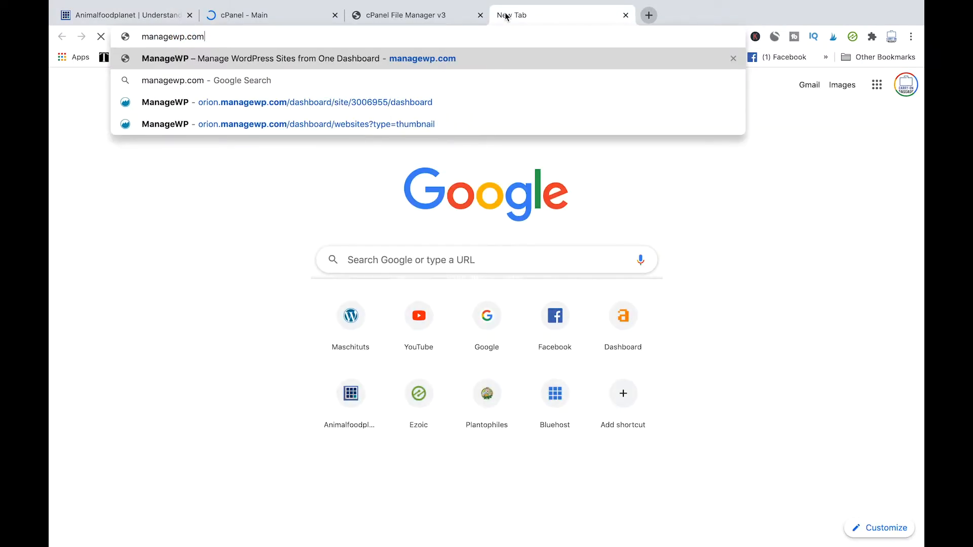
key(Return)
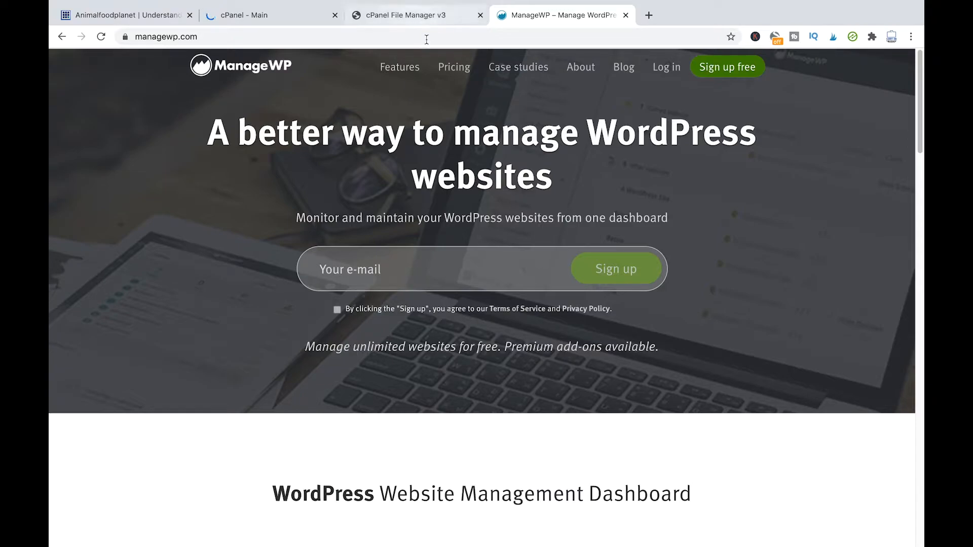
Step: Glance at the cPanel File Manager and cPanel Main tabs, then return to animalfoodplanet
click(430, 17)
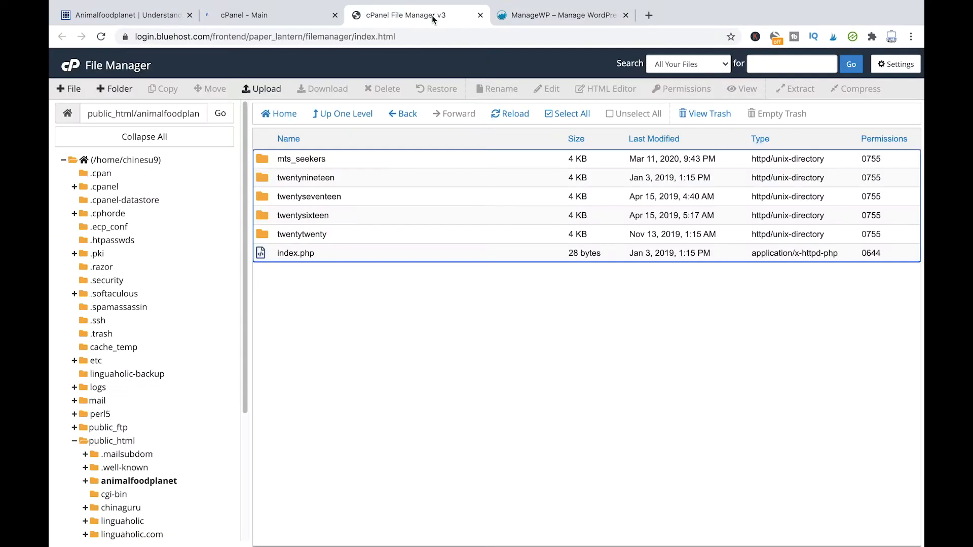
click(274, 16)
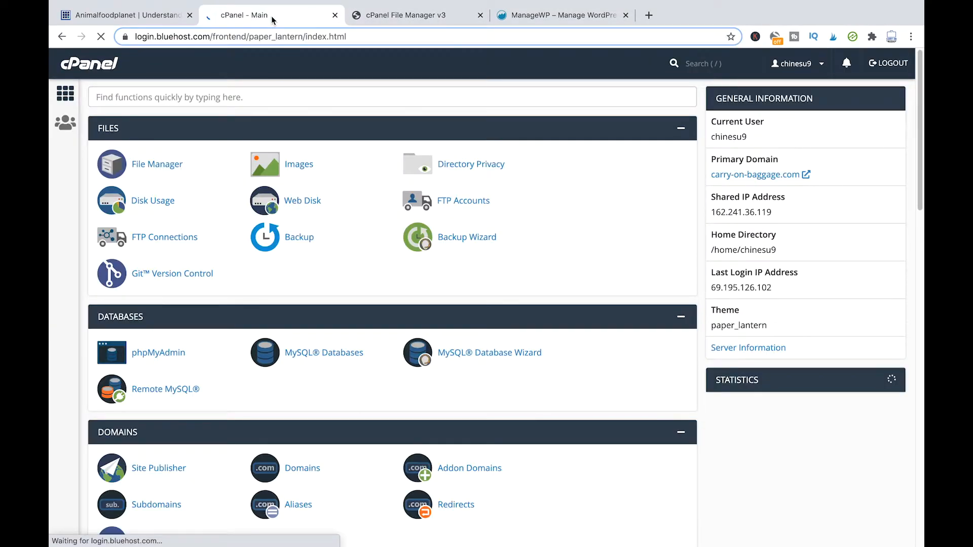
click(86, 16)
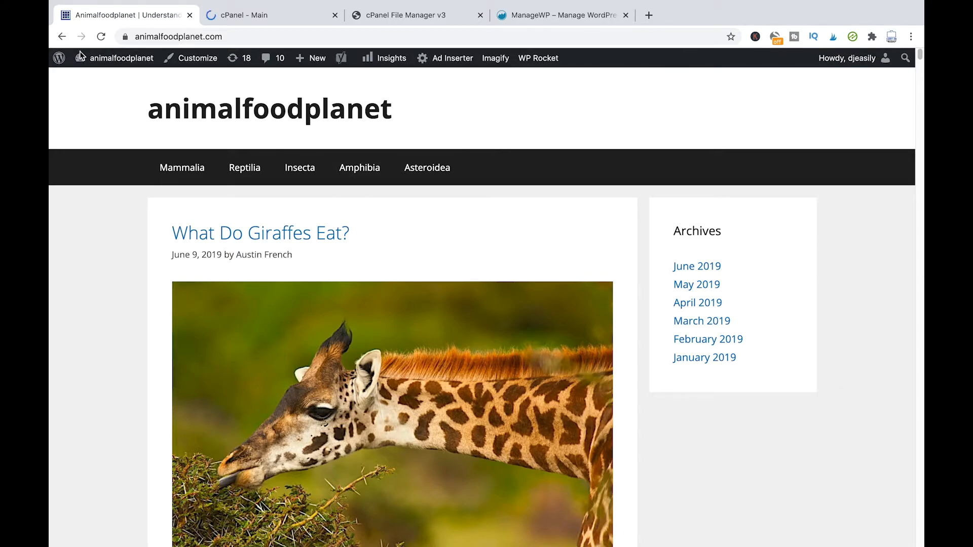
Step: Go to the admin Dashboard showing the Seekers 1.0.18 and MyThemeShop Updater notices
click(116, 57)
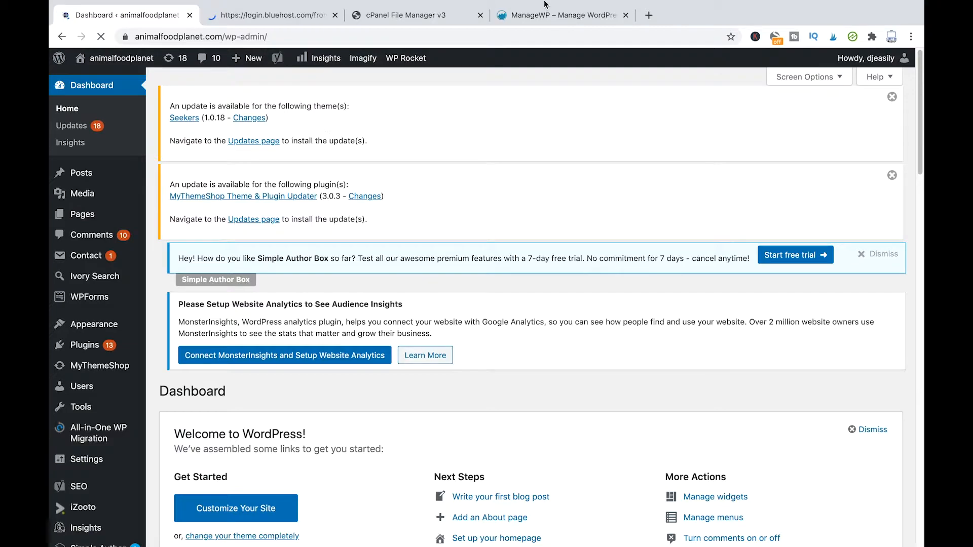
click(101, 362)
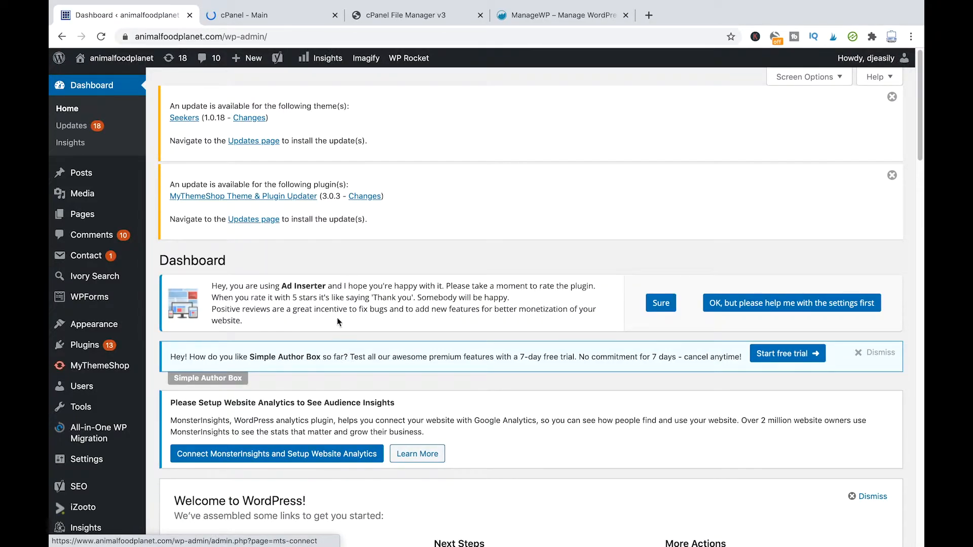
mouse_move(84, 329)
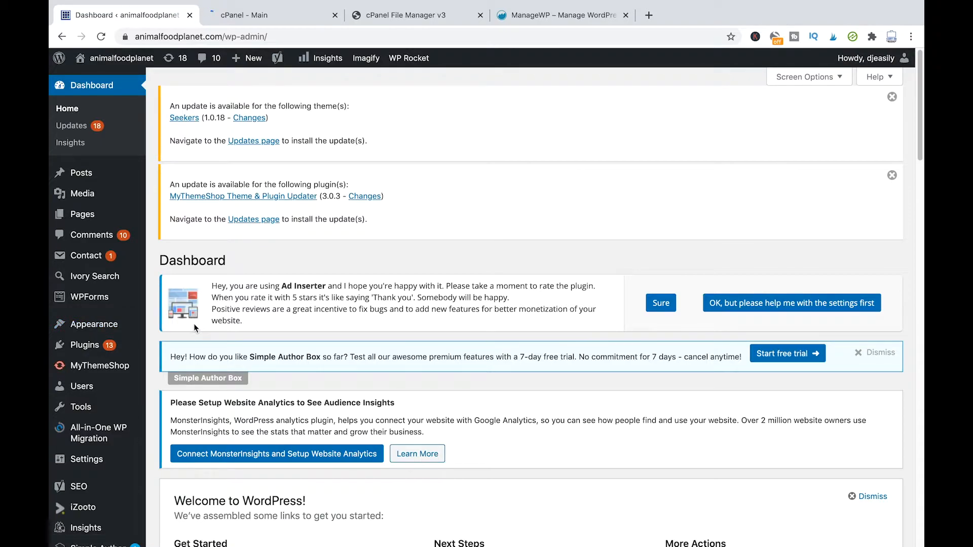
Step: Open Appearance > Themes and scroll through the six installed theme cards
click(169, 328)
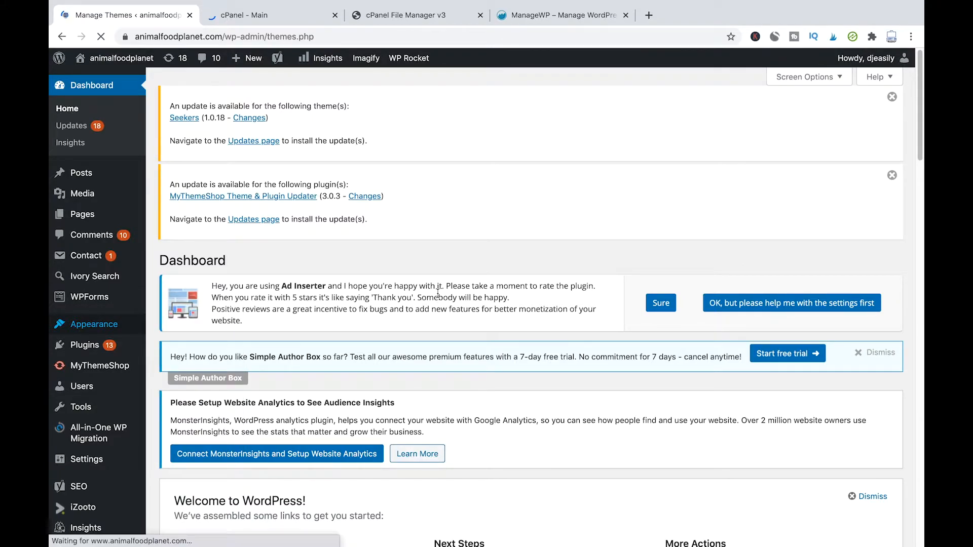
scroll(514, 308, down, 2)
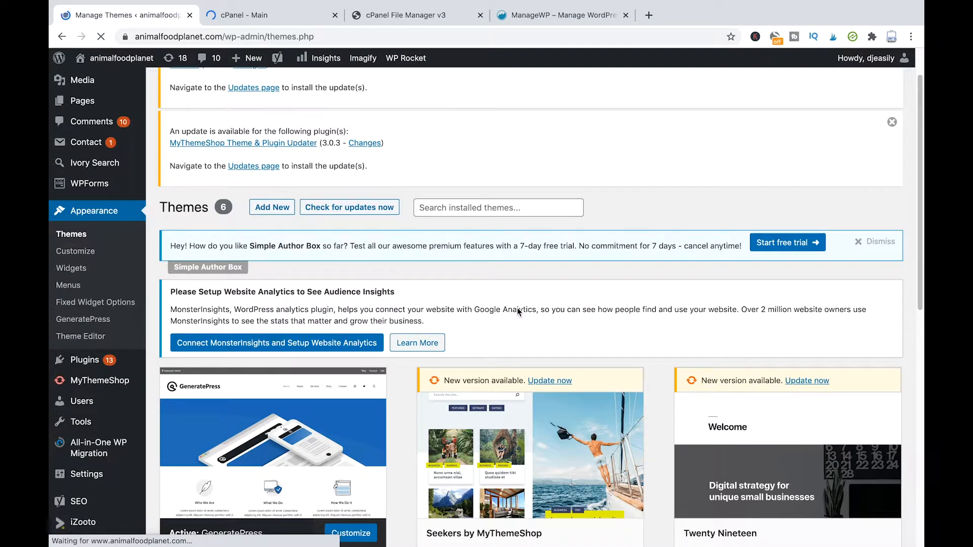
scroll(518, 312, down, 7)
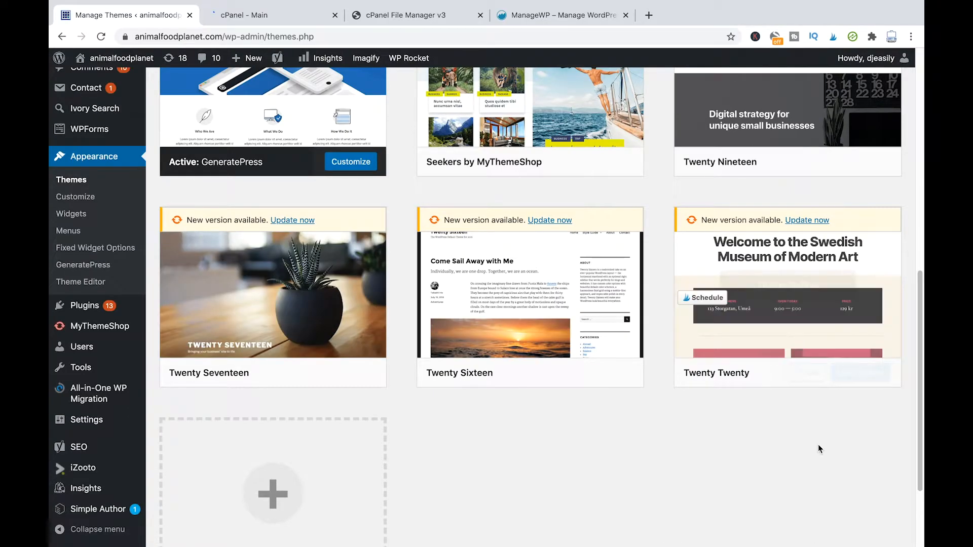
scroll(266, 507, down, 1)
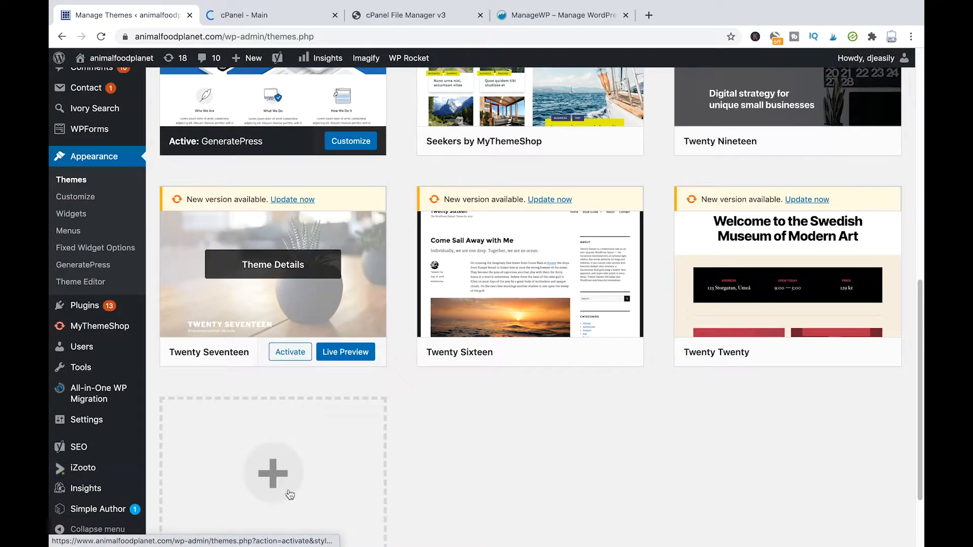
scroll(366, 450, down, 2)
scroll(466, 304, up, 12)
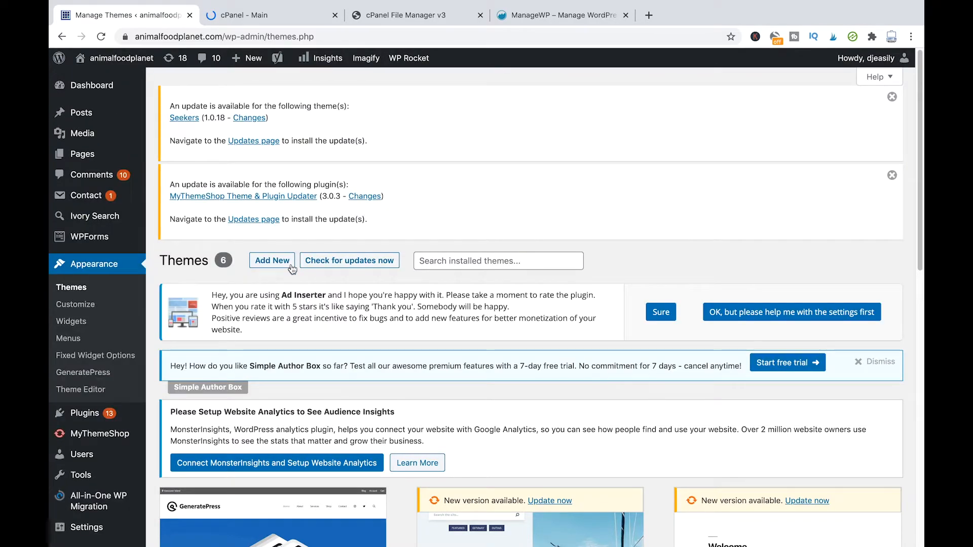
Step: Go to Add New Themes and reveal the theme zip upload panel
click(272, 265)
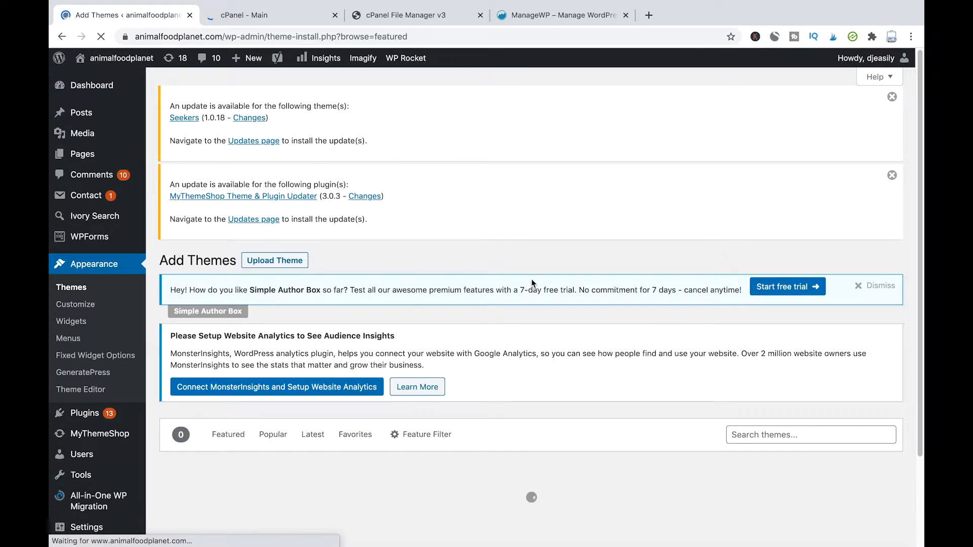
scroll(531, 283, down, 2)
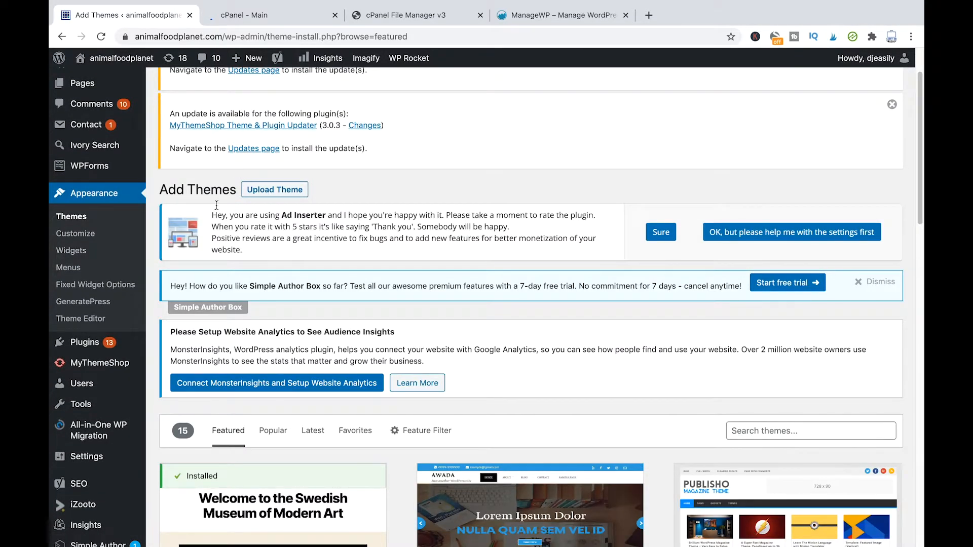
click(274, 193)
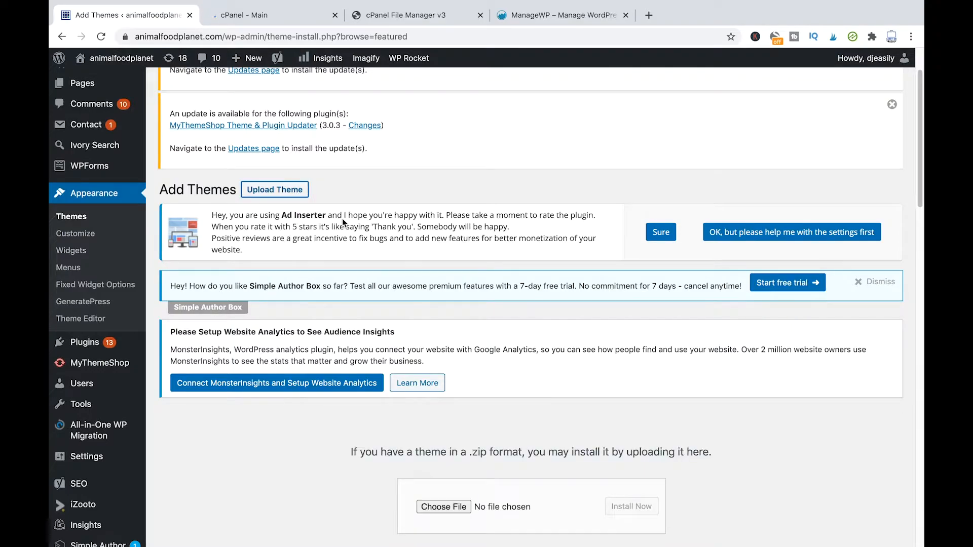
Step: Browse the Featured themes list, then switch over to the cPanel main dashboard
scroll(525, 280, down, 4)
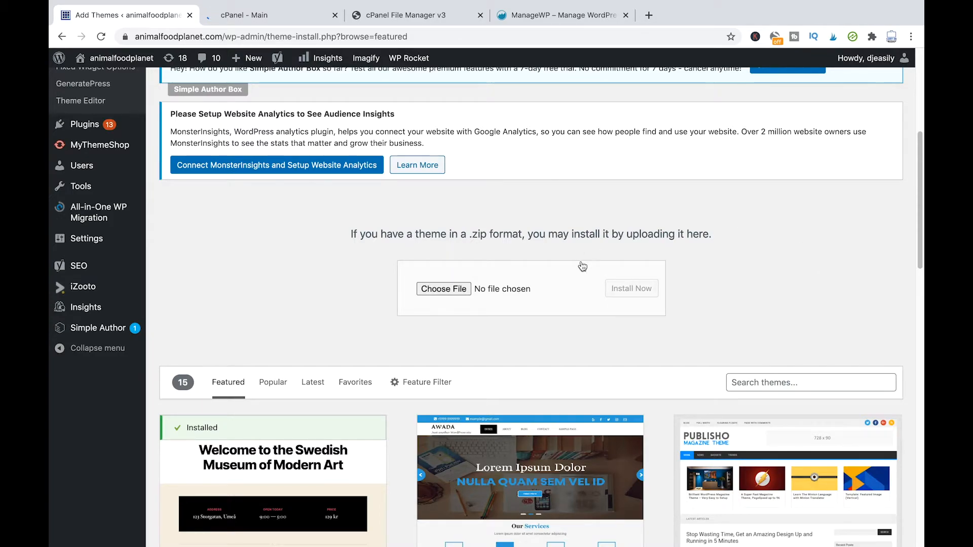
scroll(578, 262, down, 3)
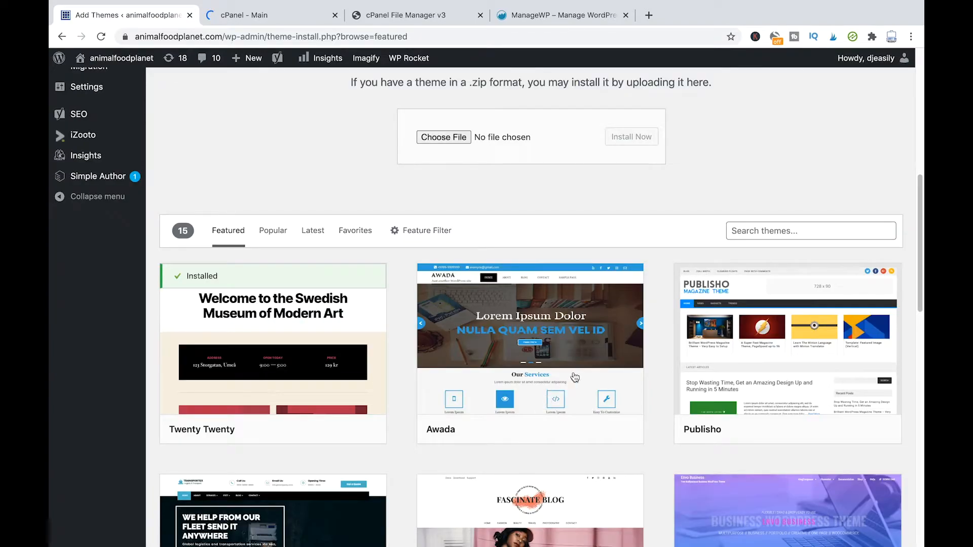
scroll(500, 195, up, 1)
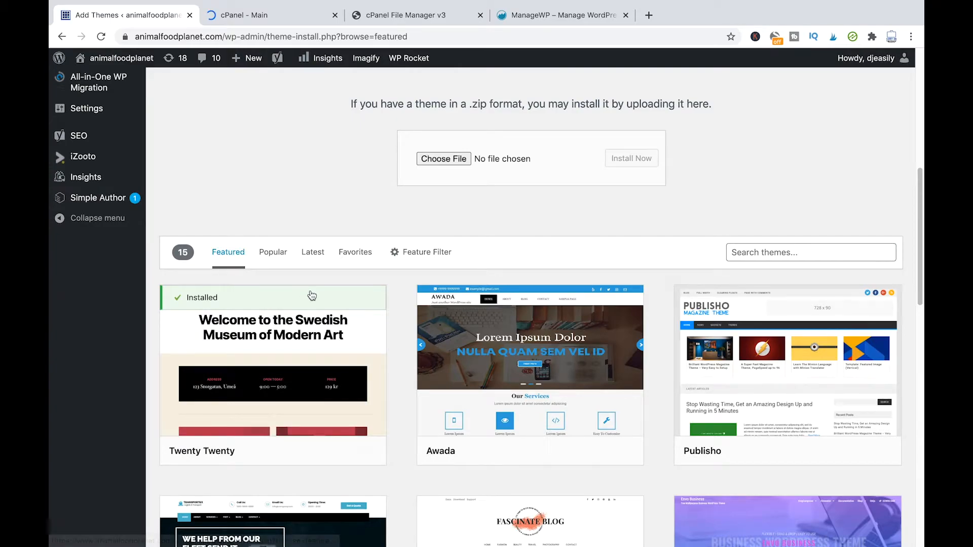
mouse_move(312, 296)
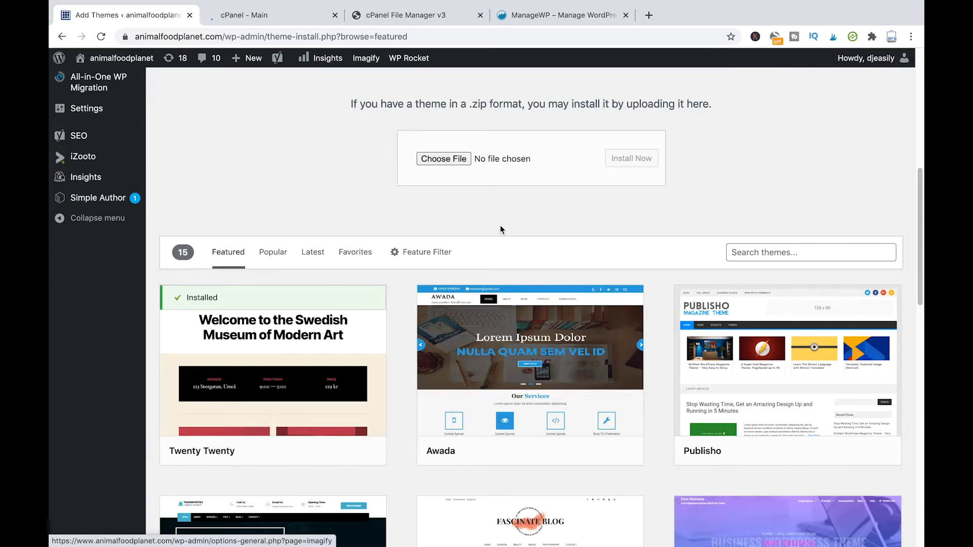
click(433, 20)
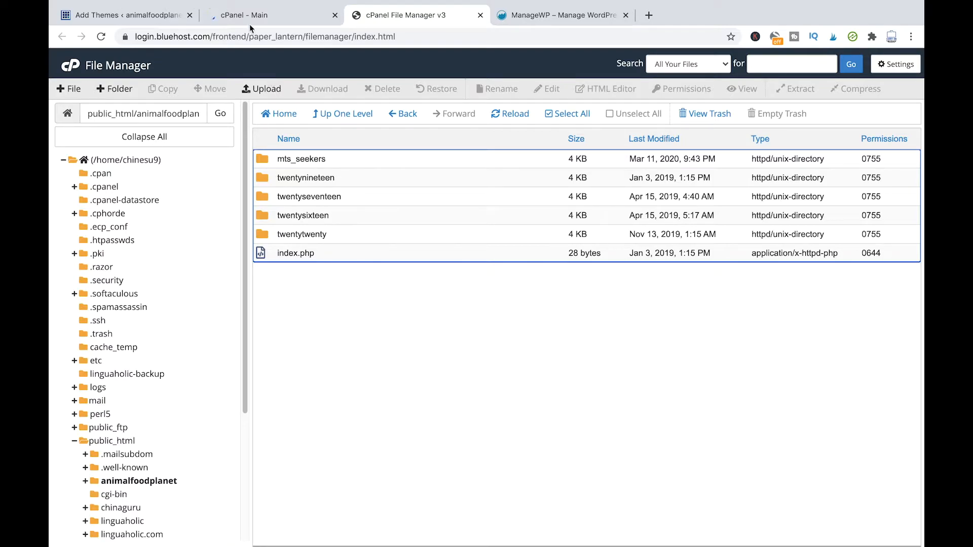
click(281, 15)
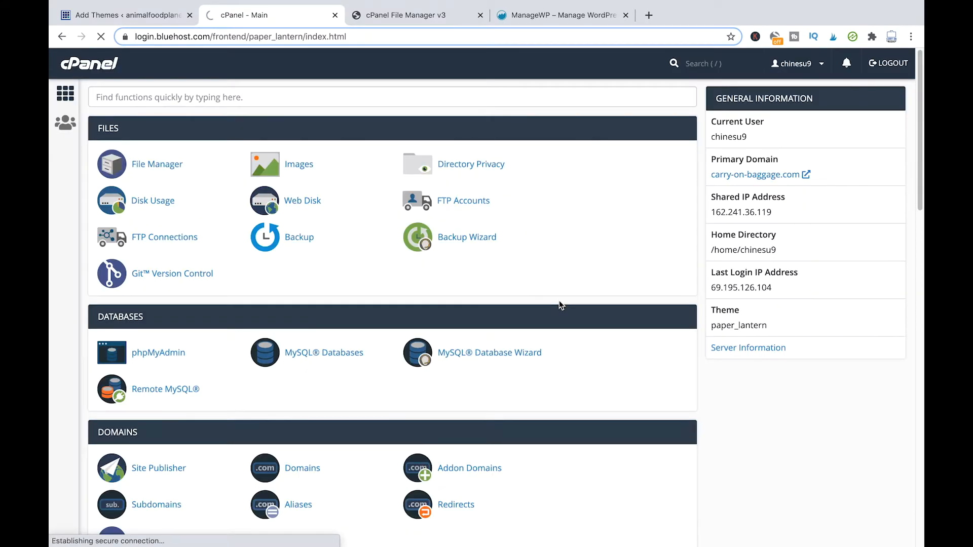
Step: Launch File Manager from the cPanel dashboard and return to the File Manager v3 tab
click(146, 172)
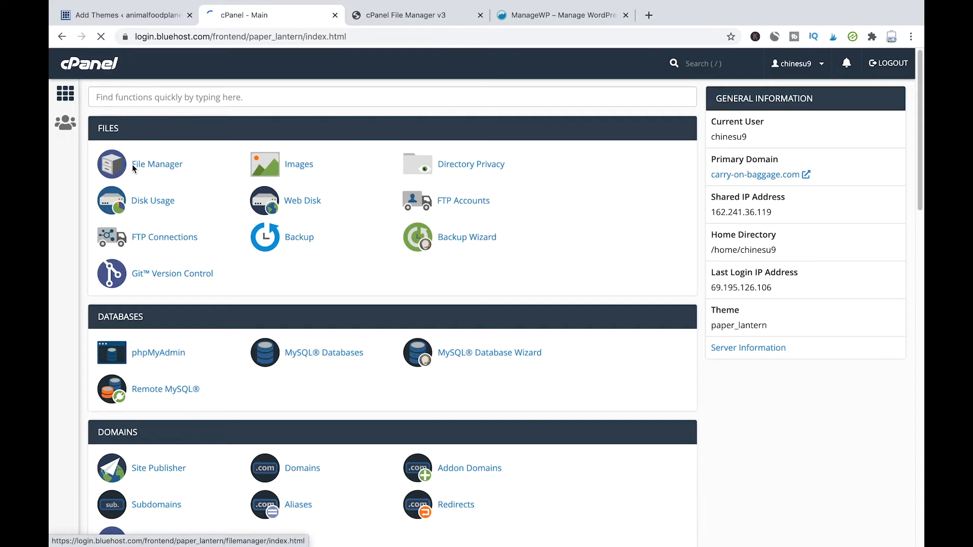
click(410, 19)
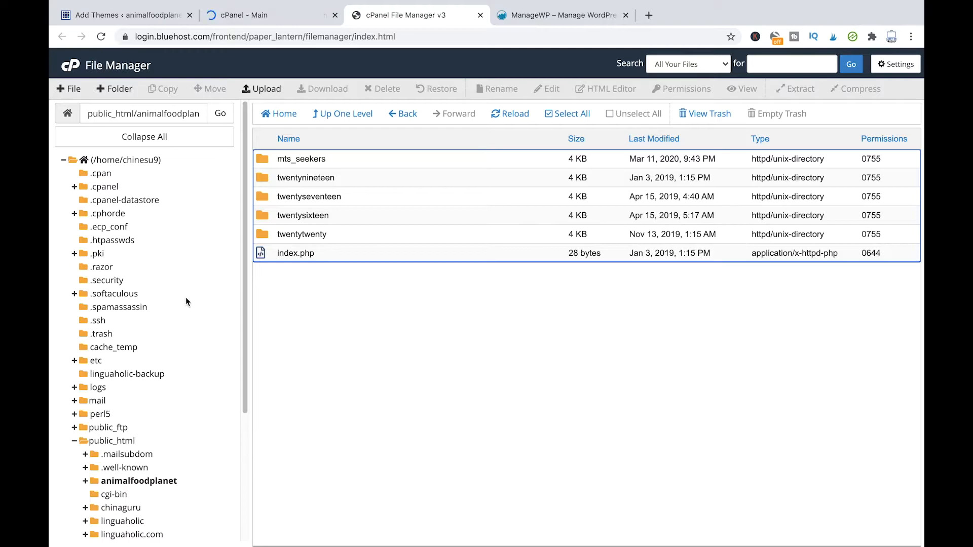
Step: Show the home directory's folders, such as etc, logs, mail, public_html, ssl and tmp
scroll(191, 283, down, 1)
scroll(199, 274, up, 1)
scroll(186, 234, down, 3)
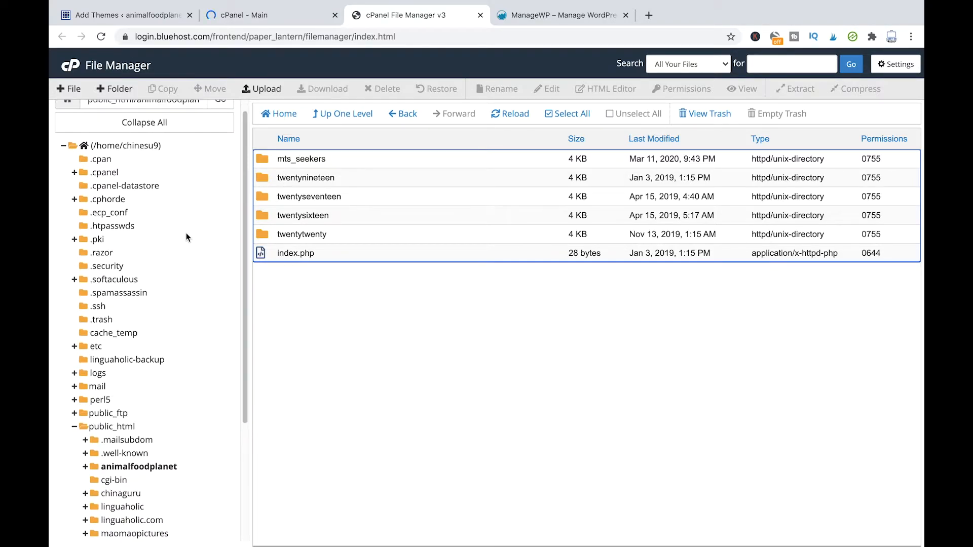
scroll(193, 237, down, 2)
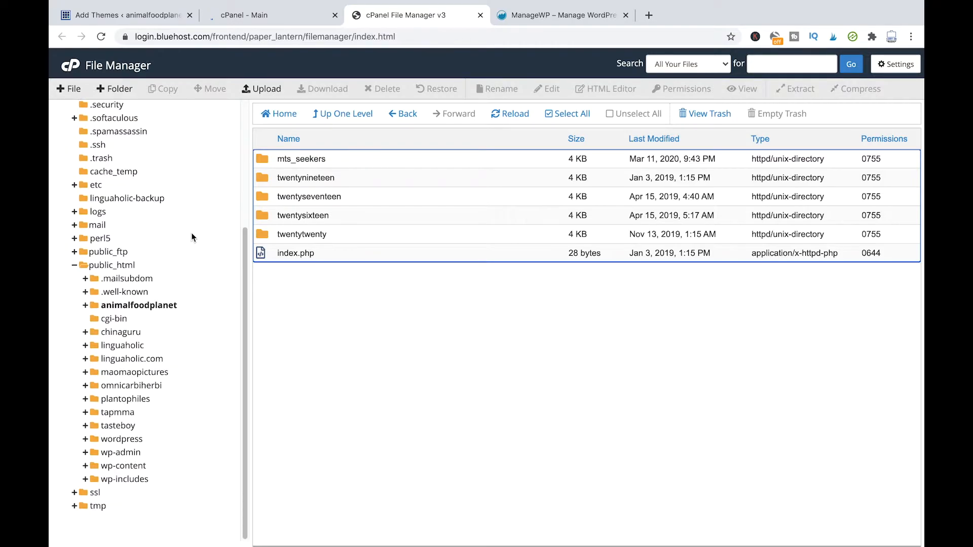
scroll(193, 237, up, 5)
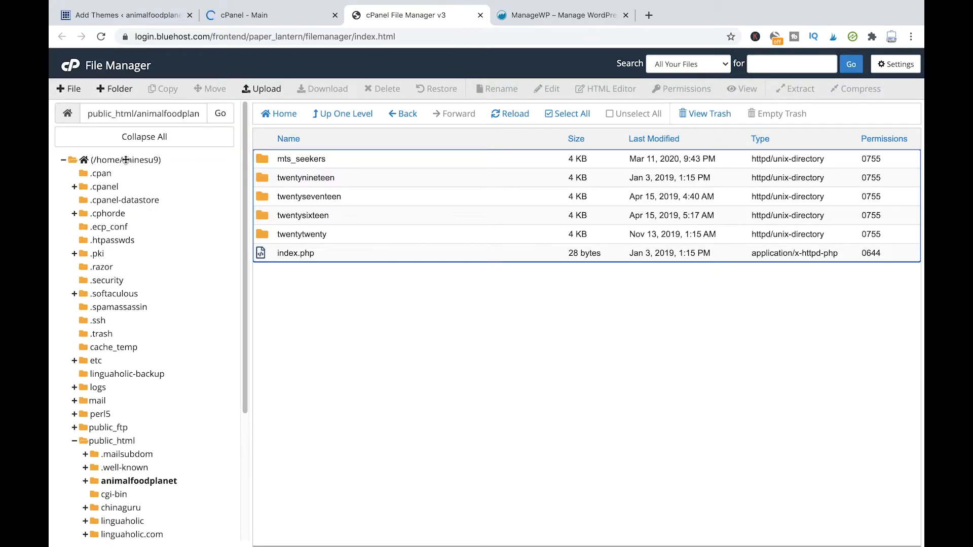
click(162, 169)
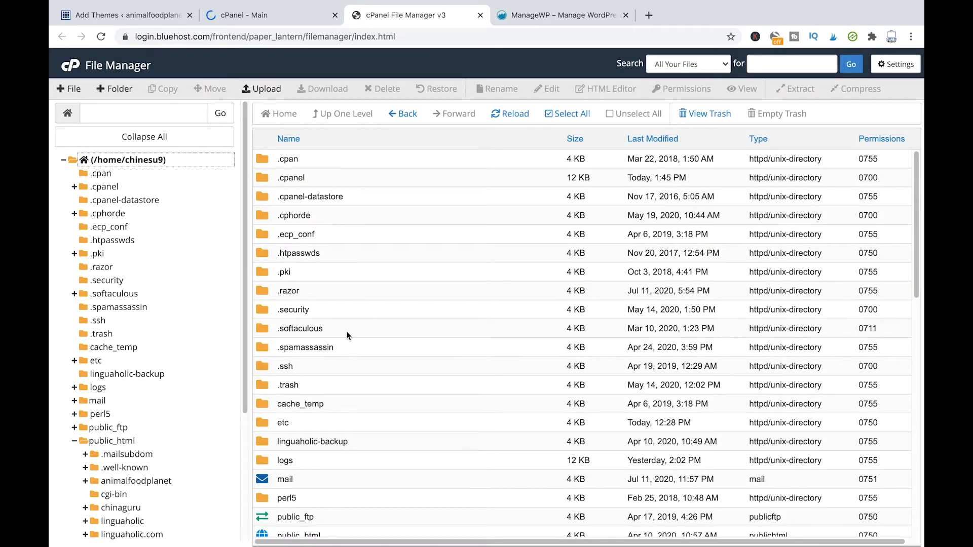
scroll(311, 375, down, 2)
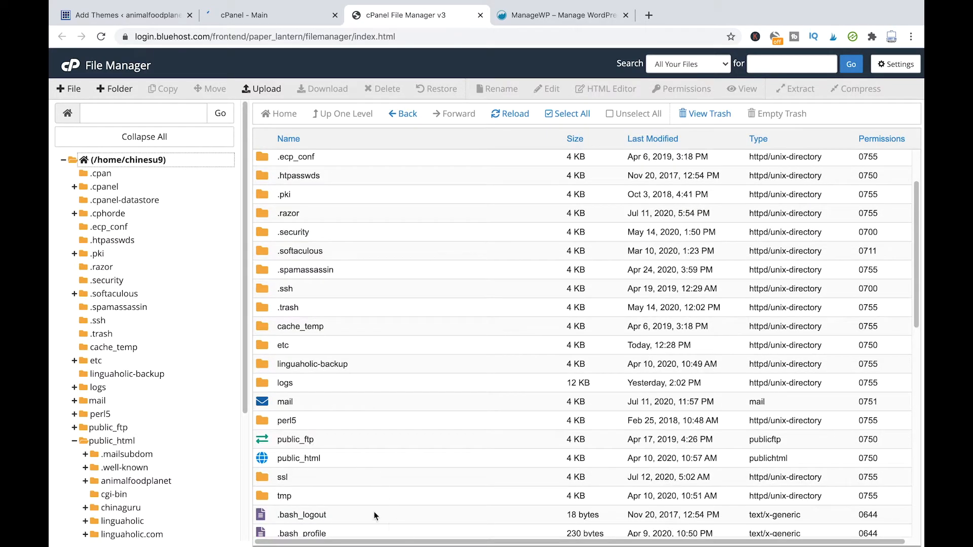
scroll(160, 471, down, 2)
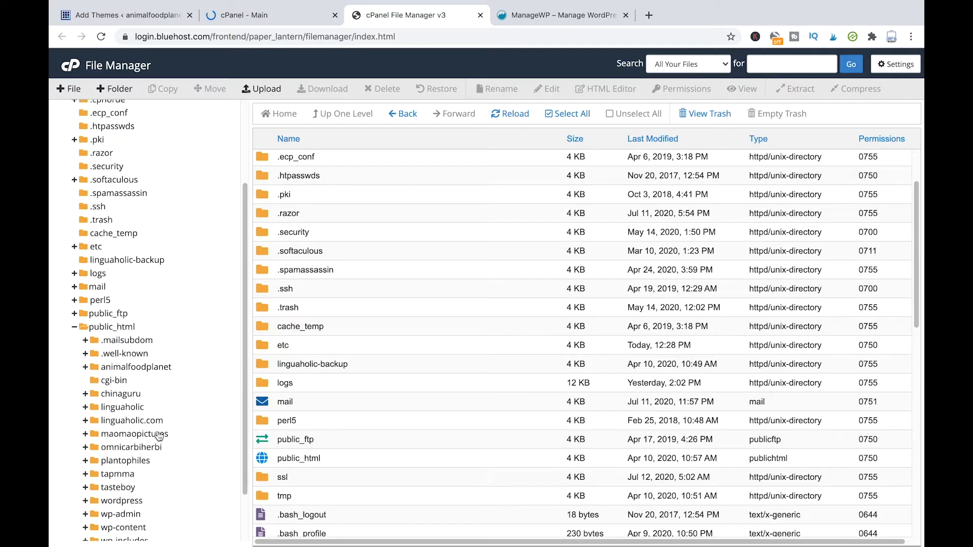
Step: Navigate public_html > animalfoodplanet > wp-content > themes to reveal the new generatepress folder
click(133, 327)
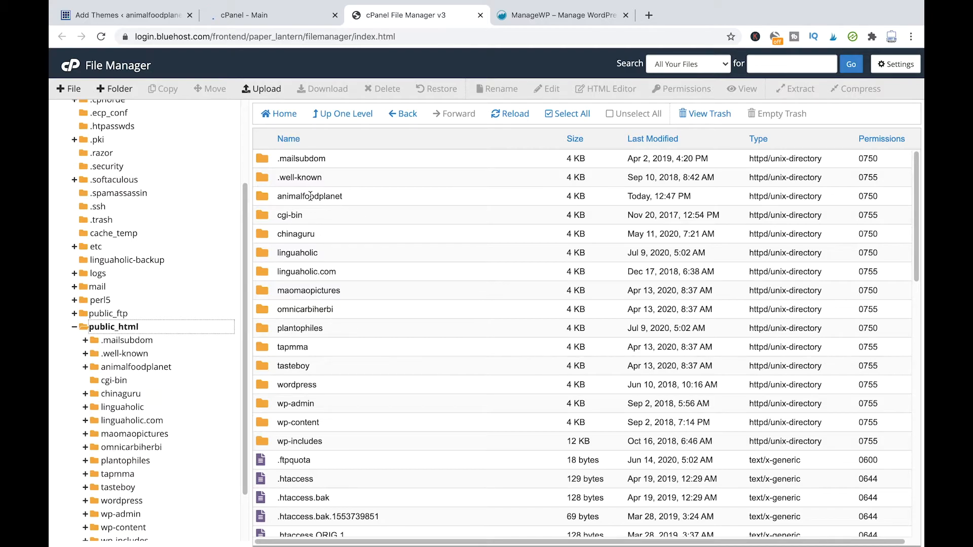
click(307, 200)
click(328, 199)
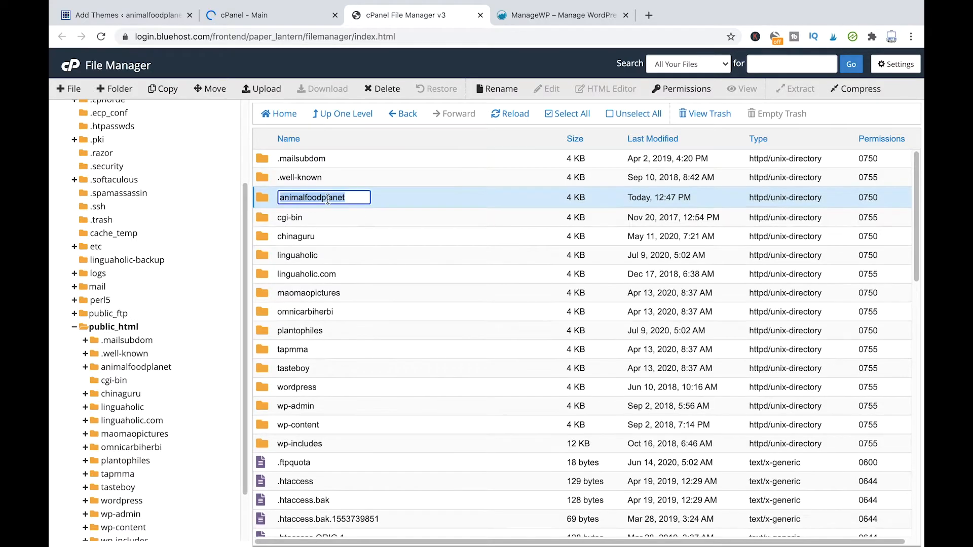
double_click(390, 198)
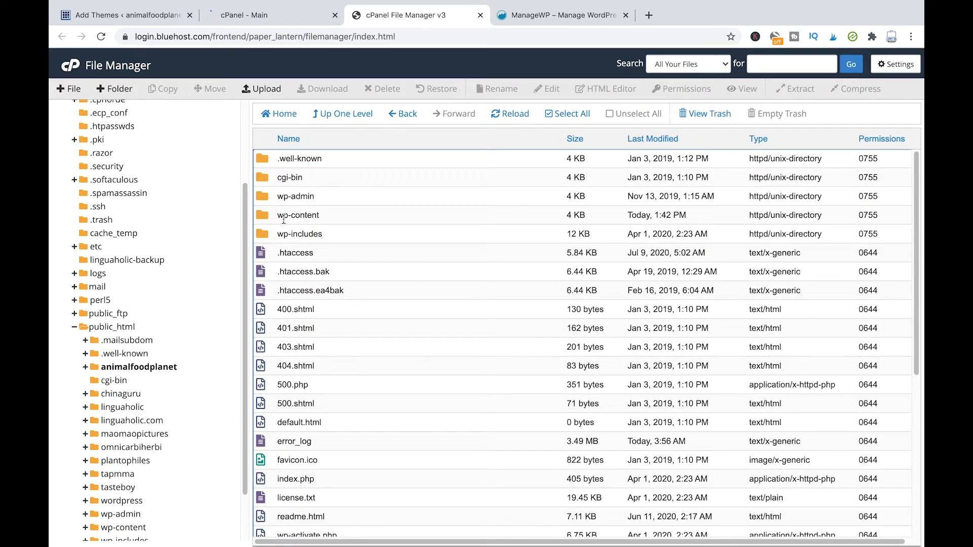
click(334, 219)
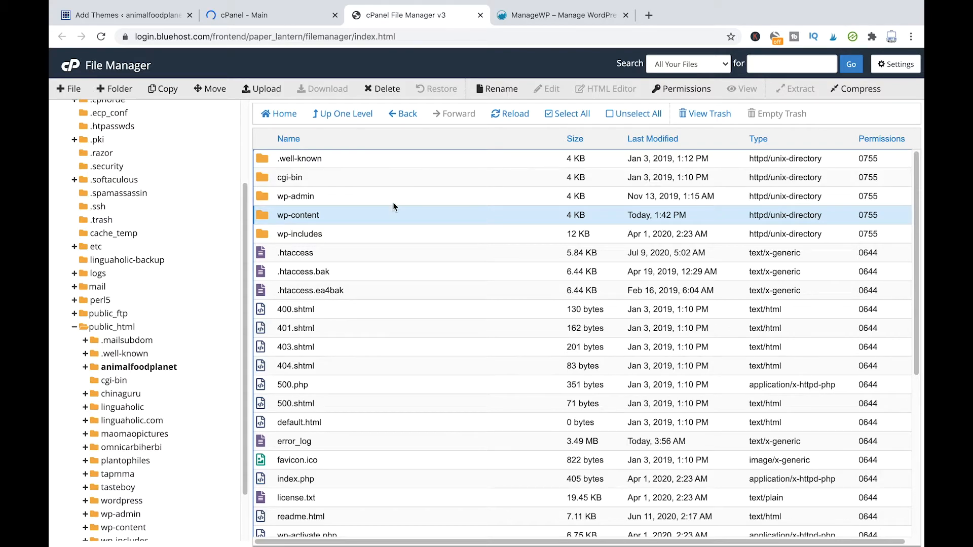
click(390, 220)
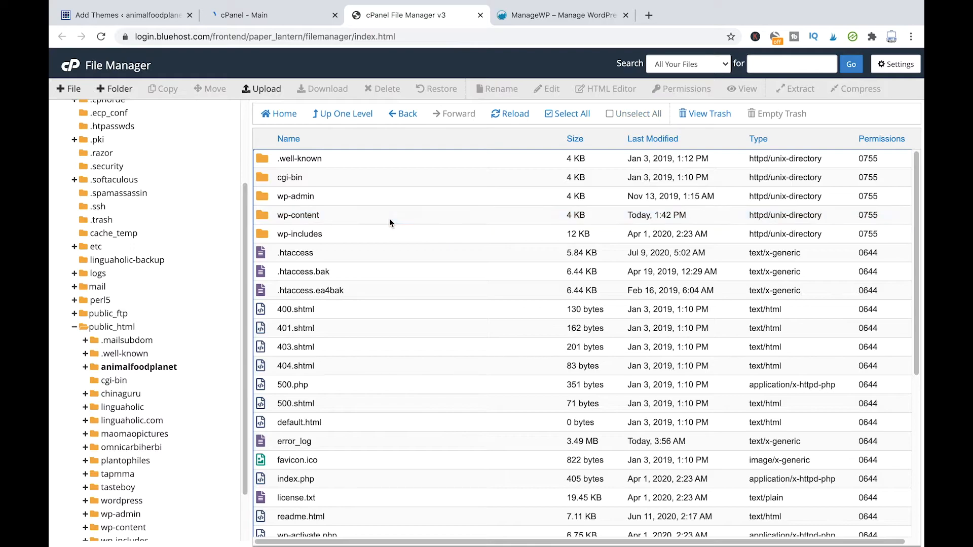
double_click(389, 222)
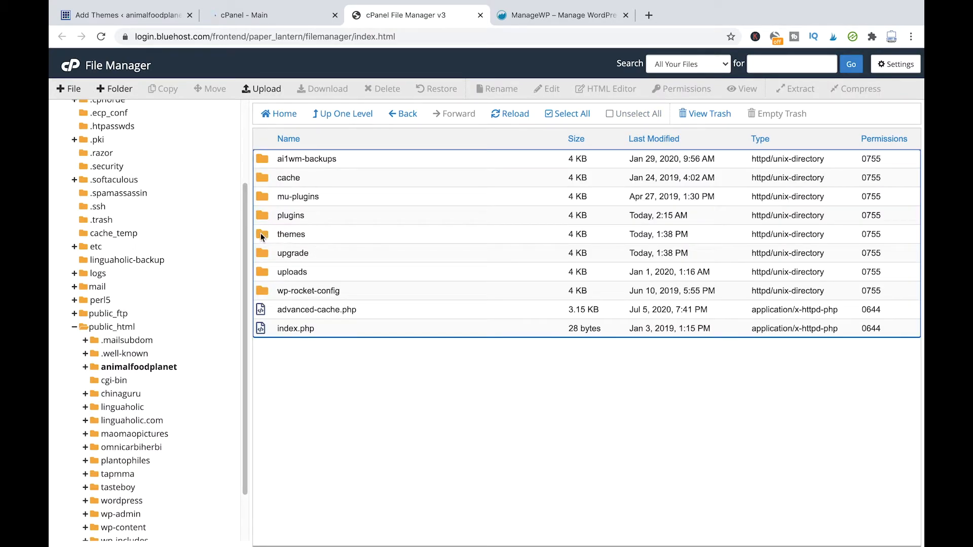
double_click(356, 243)
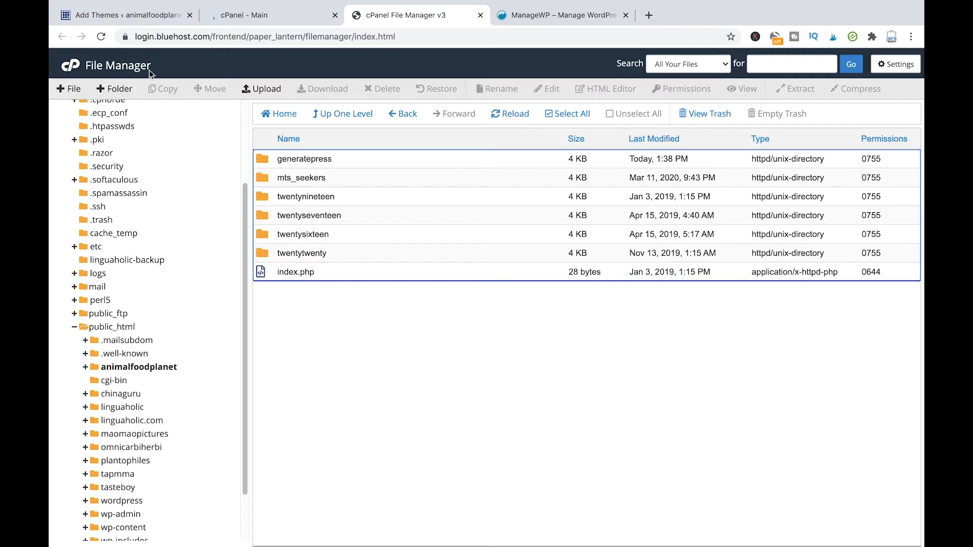
click(146, 16)
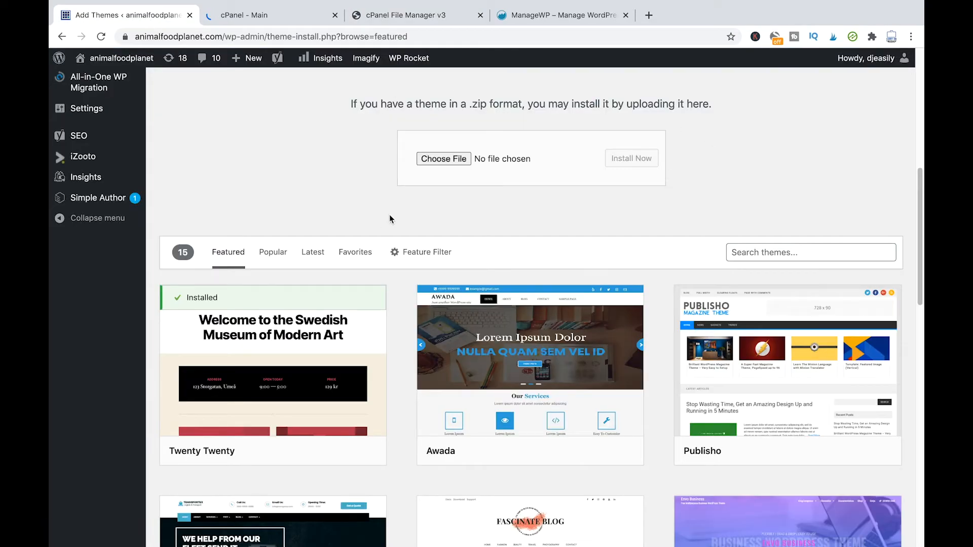
scroll(393, 210, down, 7)
scroll(398, 215, up, 8)
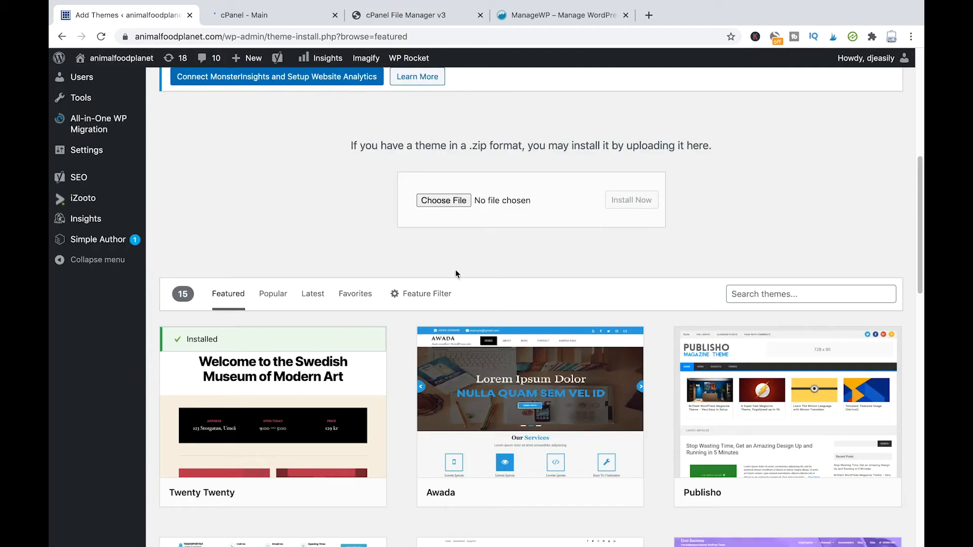
scroll(499, 262, down, 3)
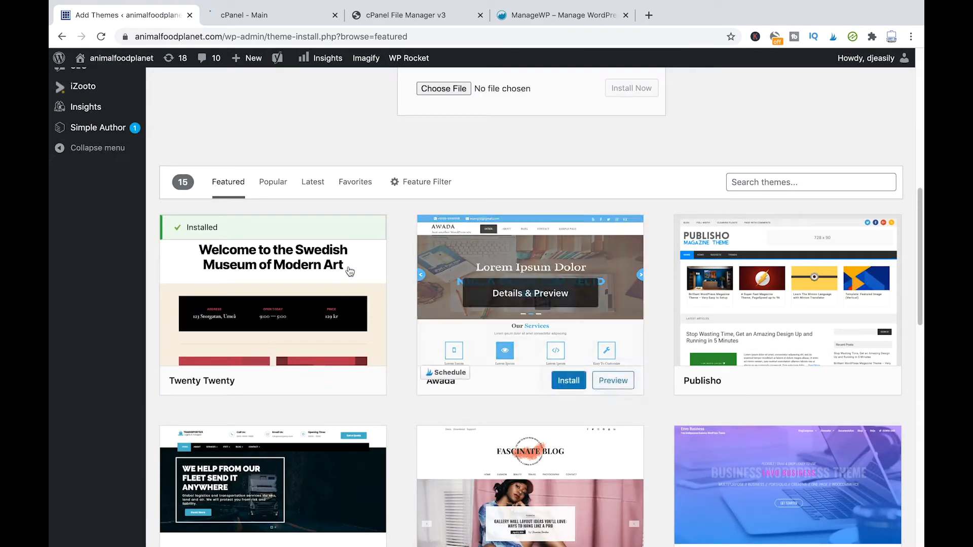
scroll(551, 193, down, 2)
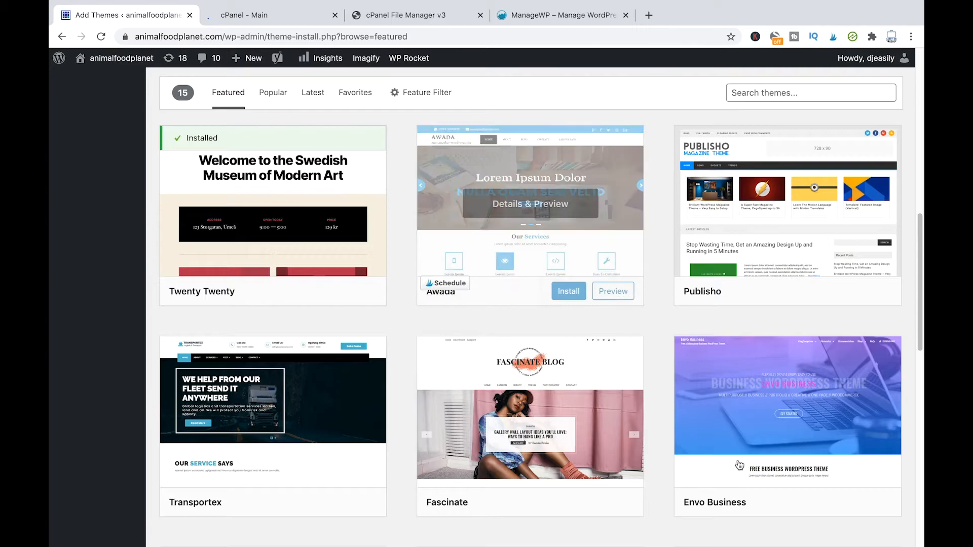
scroll(520, 364, up, 2)
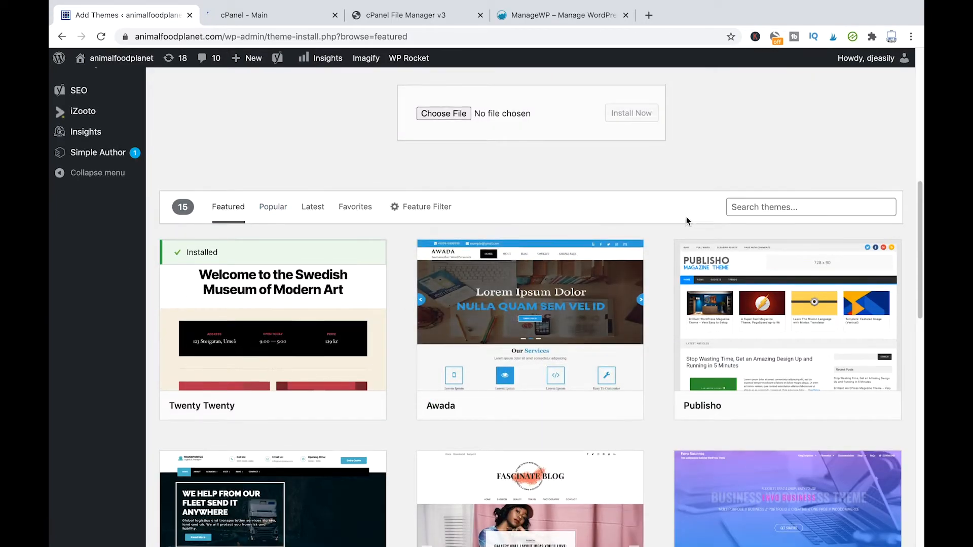
scroll(582, 233, up, 5)
scroll(581, 233, up, 2)
click(268, 17)
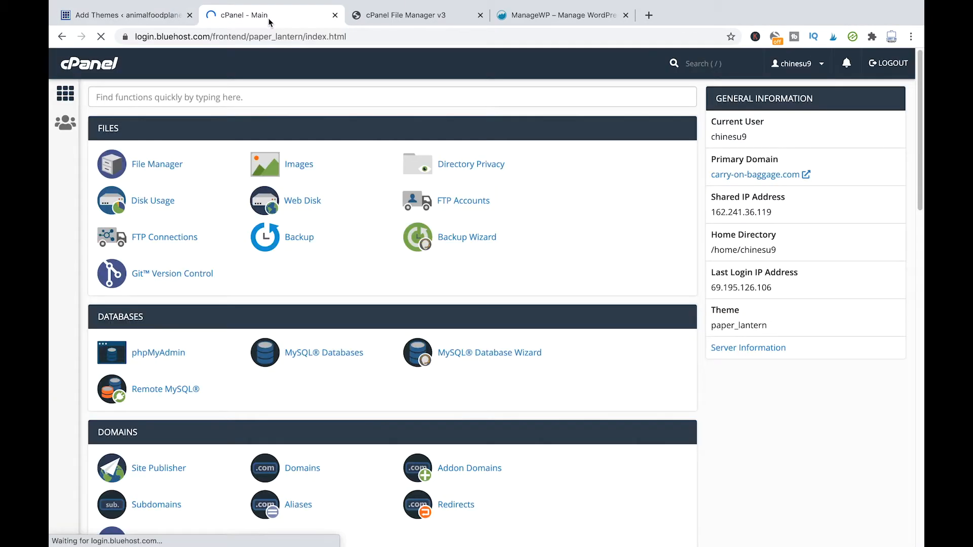
click(381, 19)
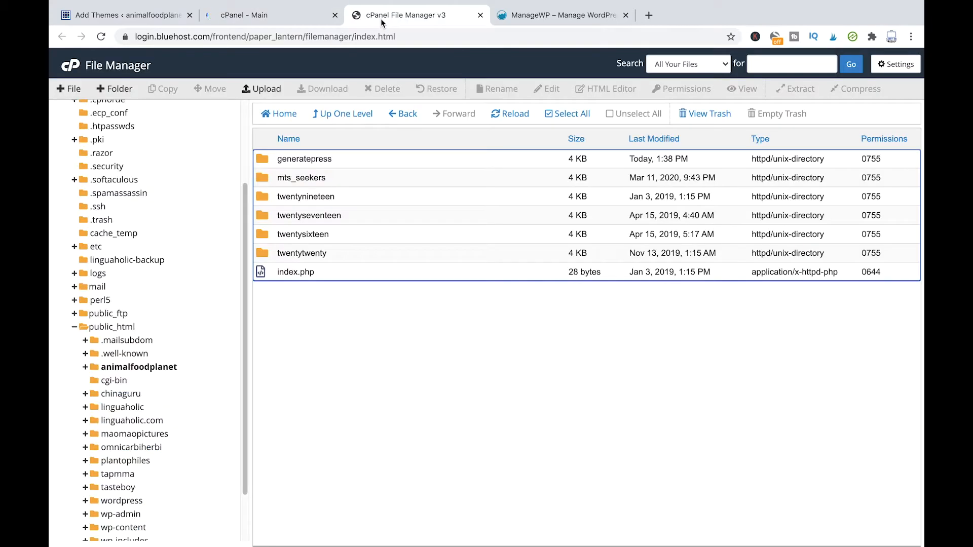
Step: Review the installed theme cards on Manage Themes, then switch to the cPanel Main tab
click(165, 19)
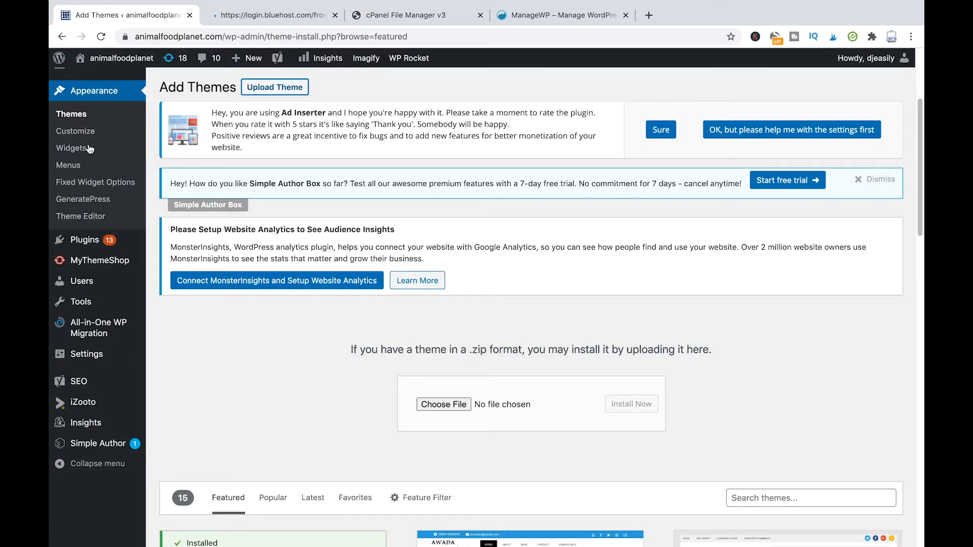
click(79, 119)
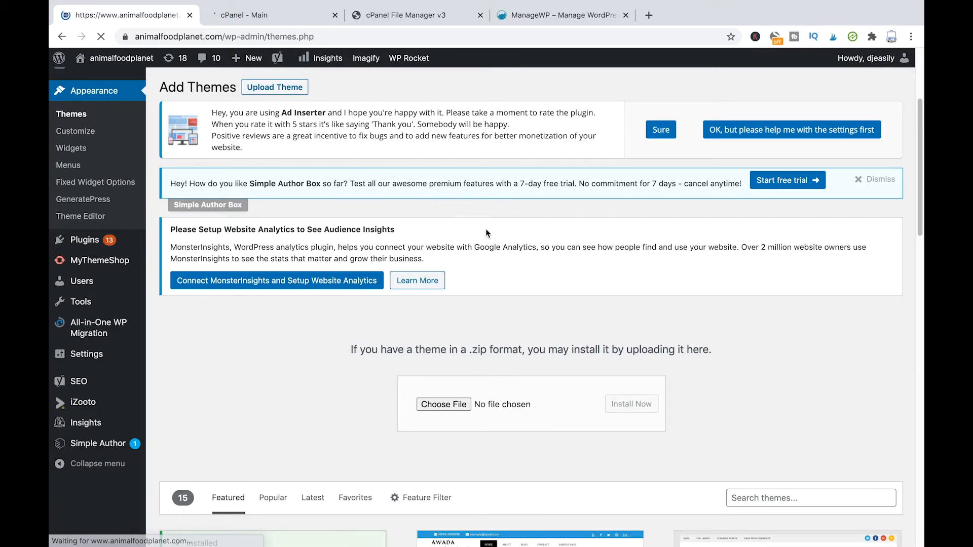
scroll(486, 229, down, 2)
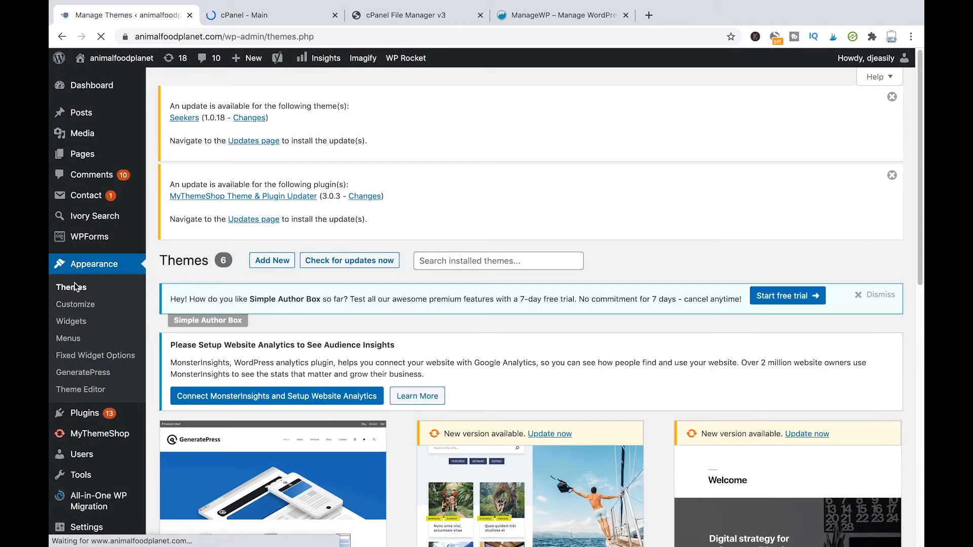
scroll(576, 364, down, 5)
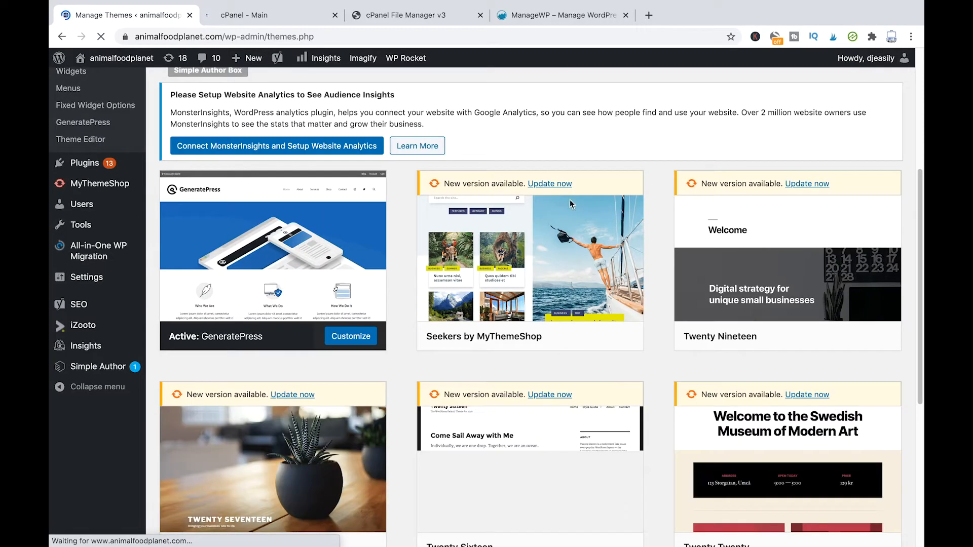
scroll(770, 293, down, 2)
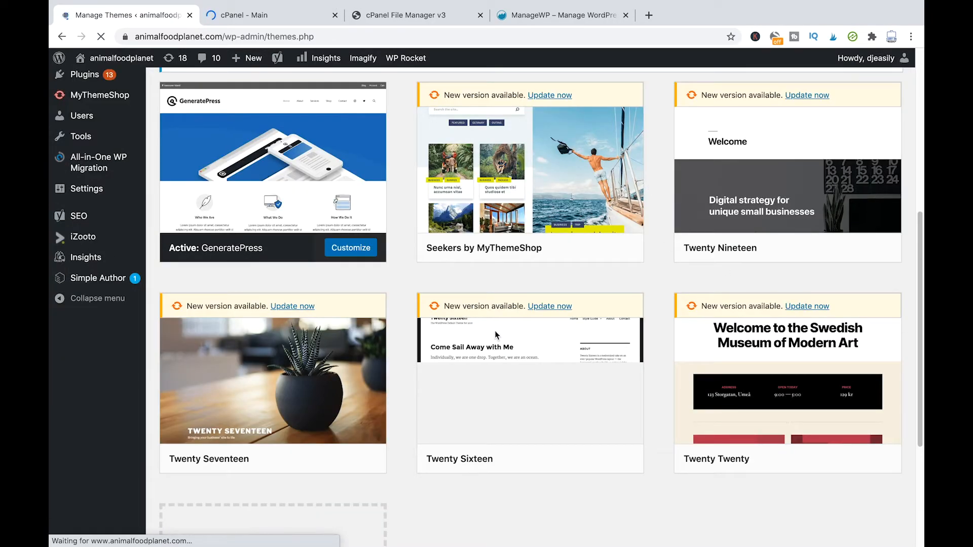
scroll(578, 373, down, 2)
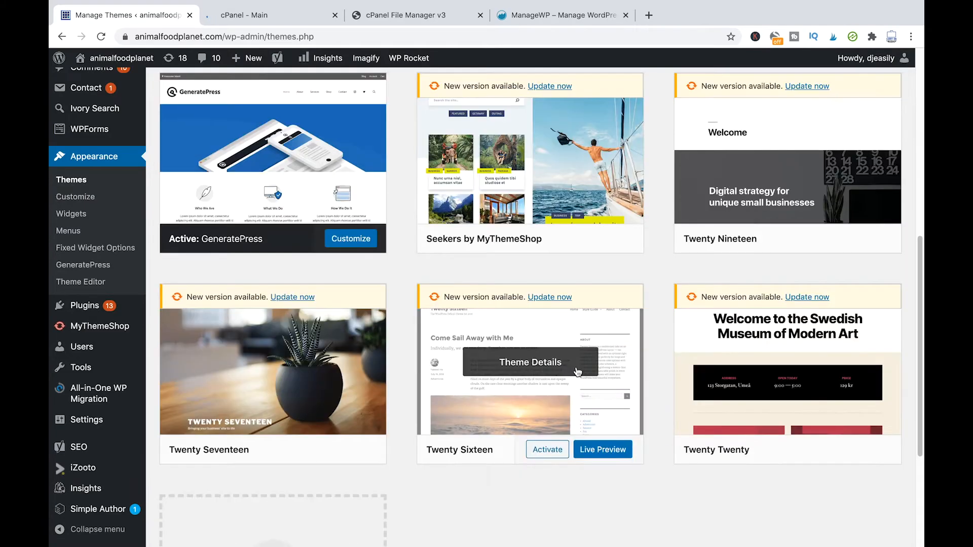
click(261, 19)
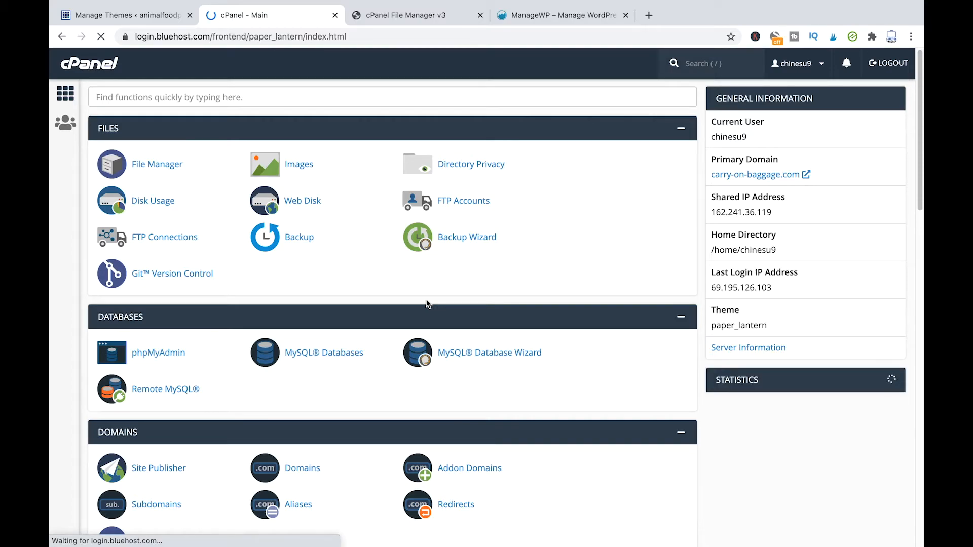
Step: Bring up the themes folder listing generatepress, mts_seekers and the four twenty* folders
click(414, 22)
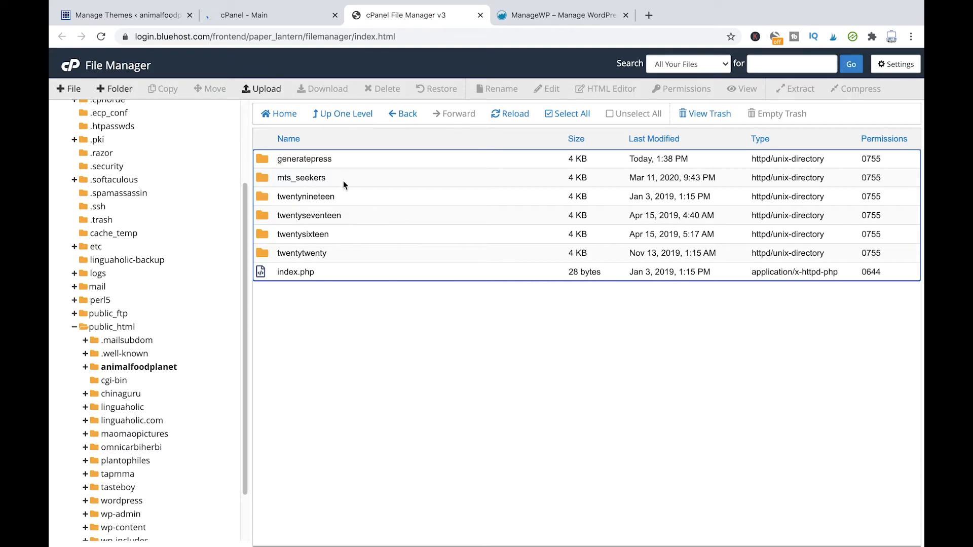
click(363, 339)
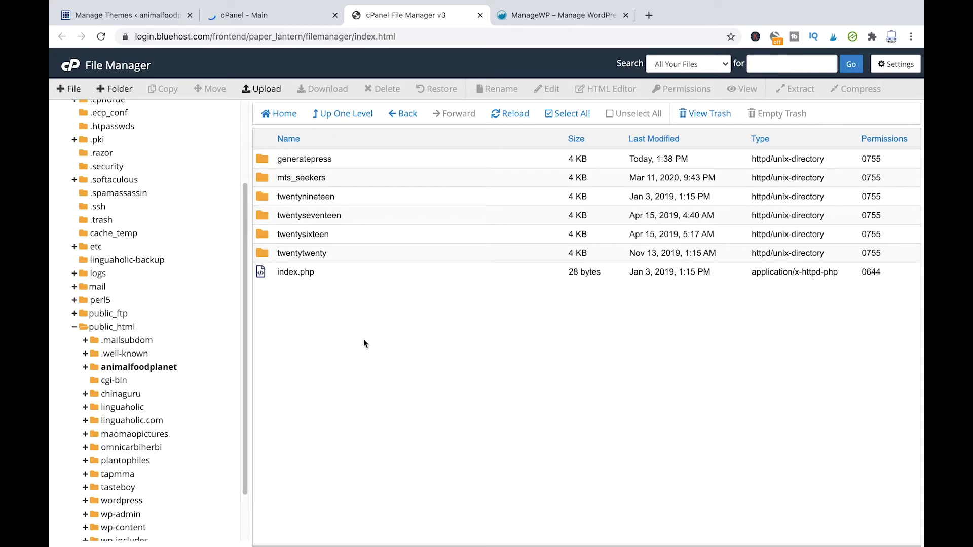
Step: Scroll the Manage Themes cards from GeneratePress down to the Add New Theme tile
click(144, 21)
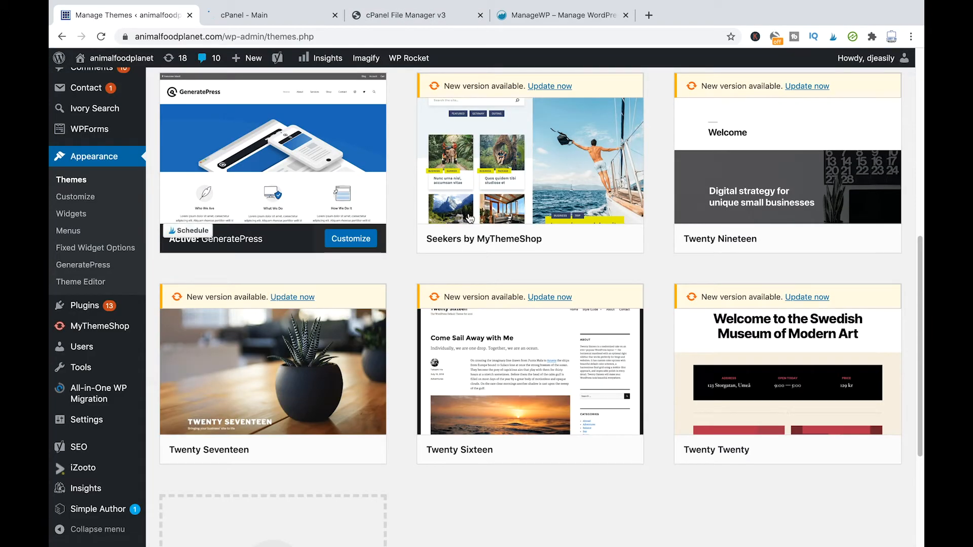
scroll(494, 343, up, 5)
scroll(494, 343, down, 3)
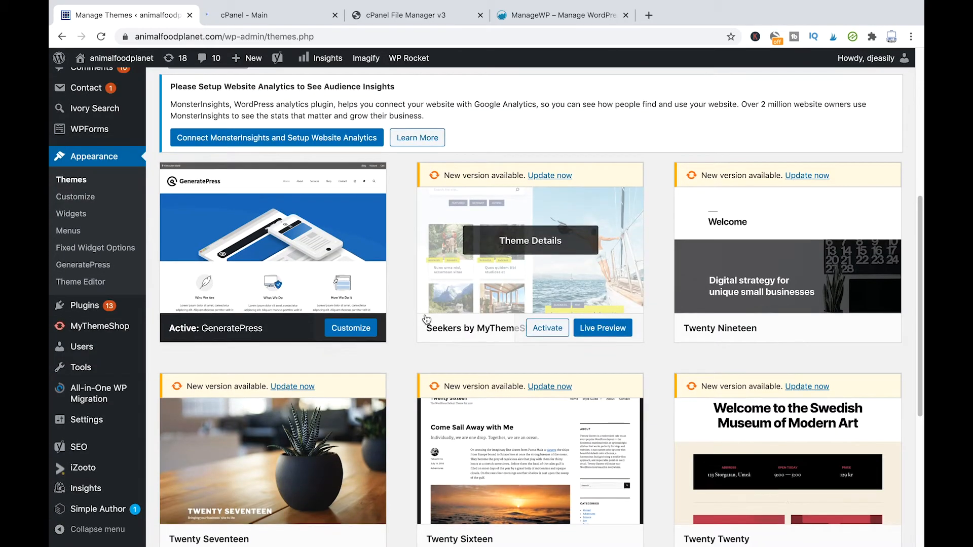
scroll(430, 311, down, 3)
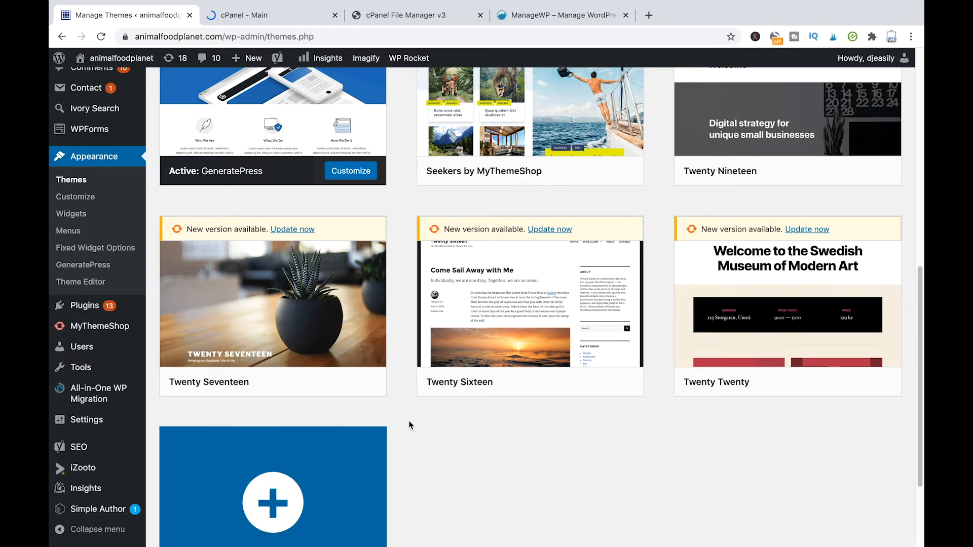
scroll(319, 532, down, 1)
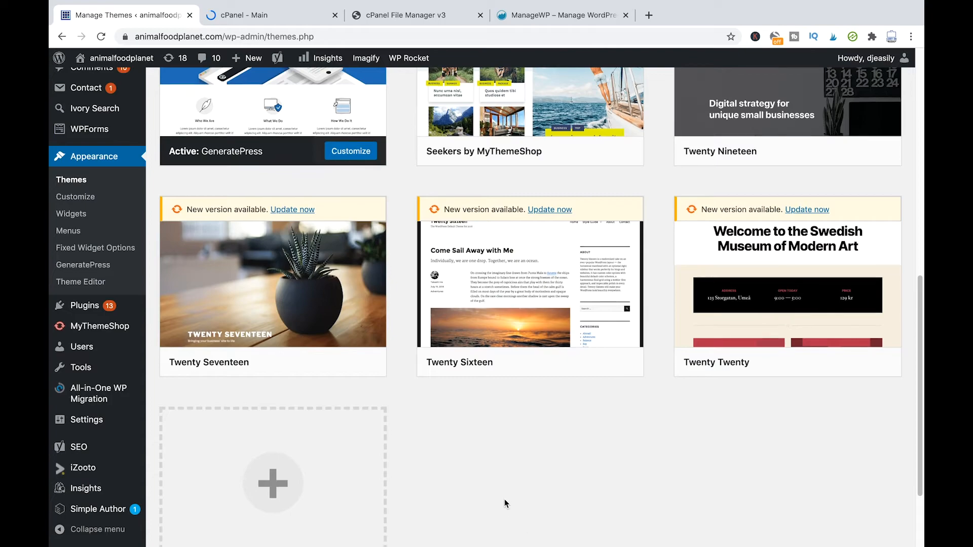
scroll(467, 396, down, 3)
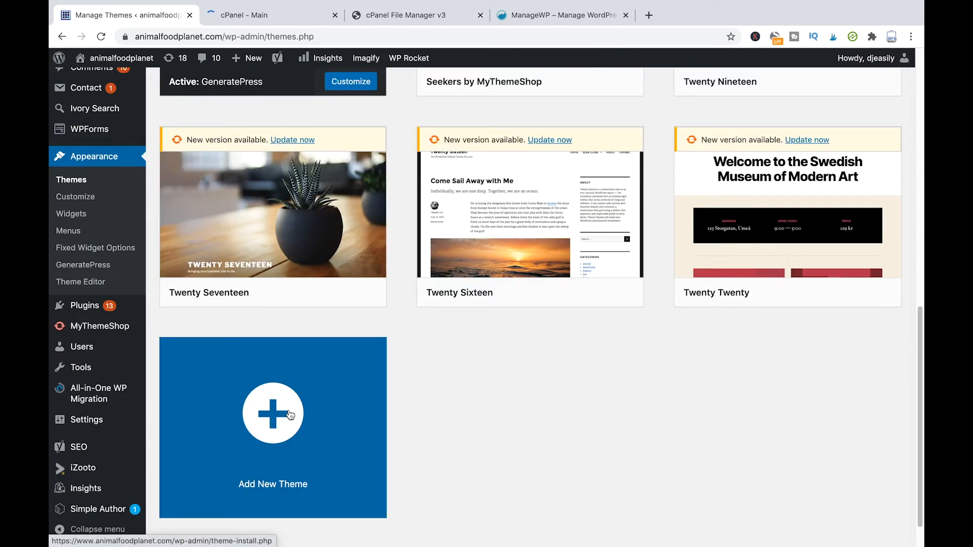
mouse_move(558, 196)
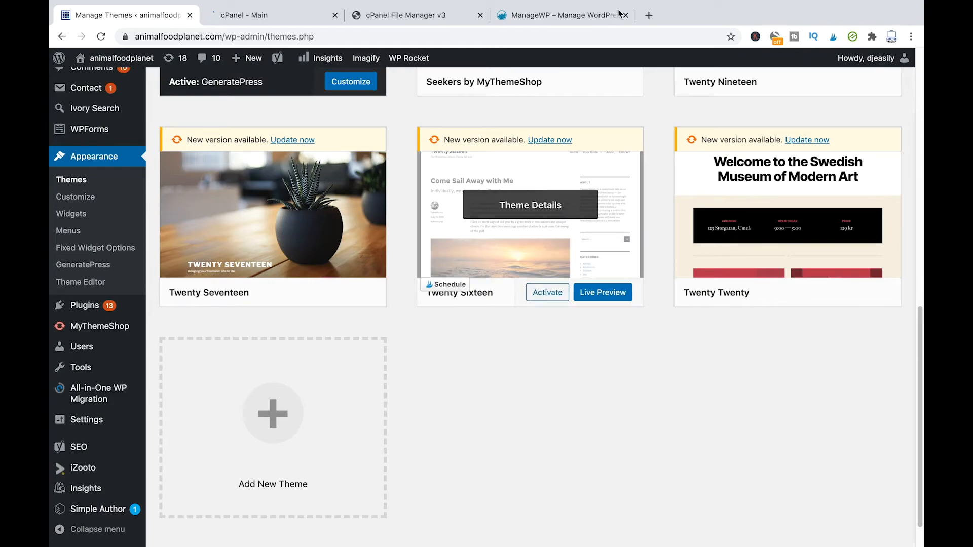
Step: Open a new Chrome tab and load google.com
click(650, 17)
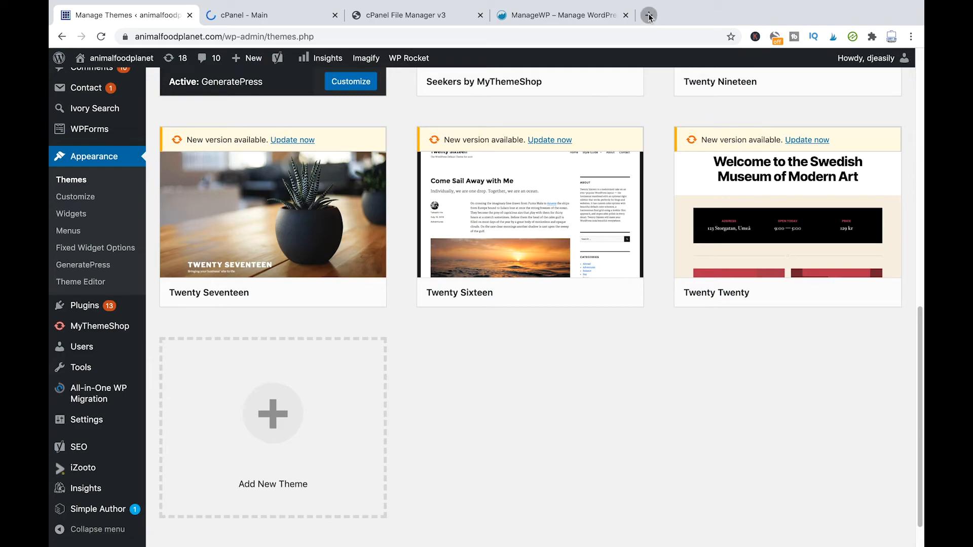
text(google.com)
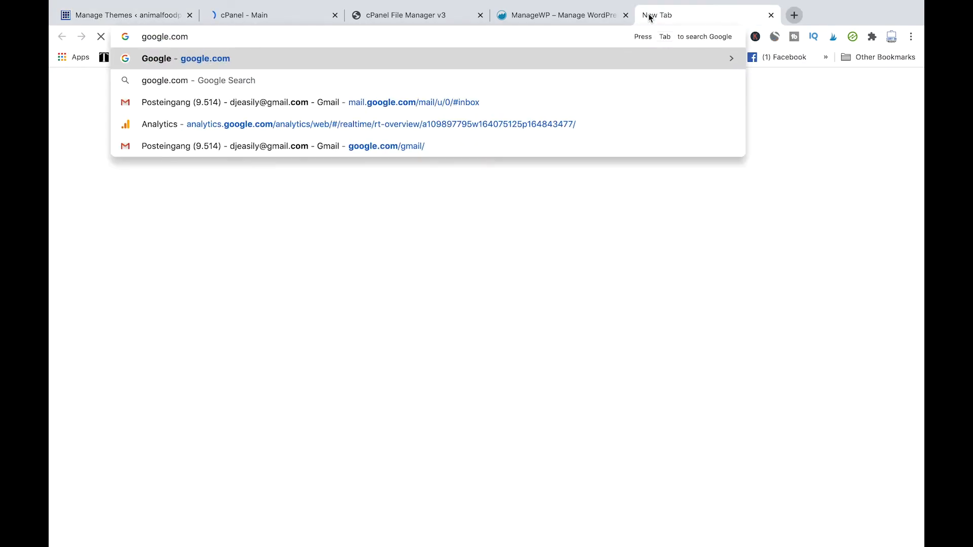
key(Return)
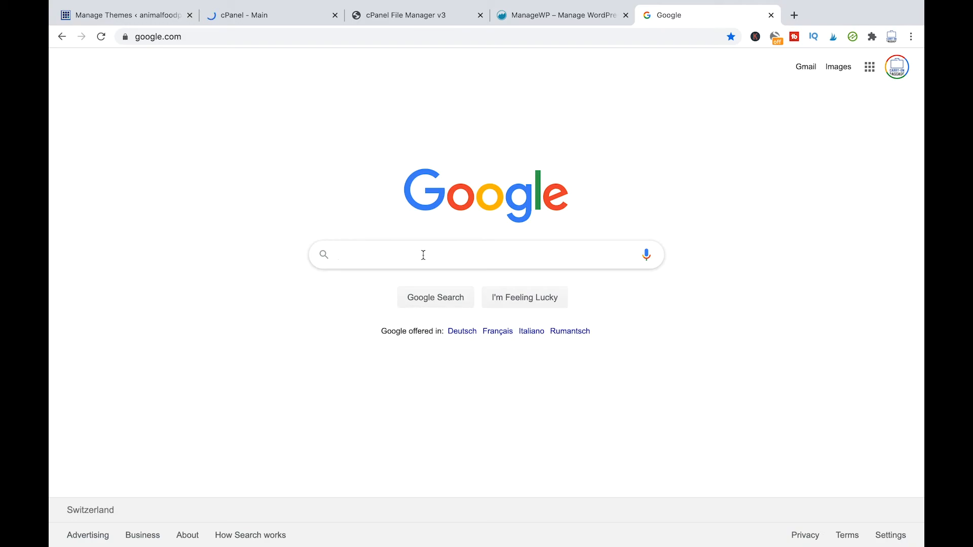
click(423, 254)
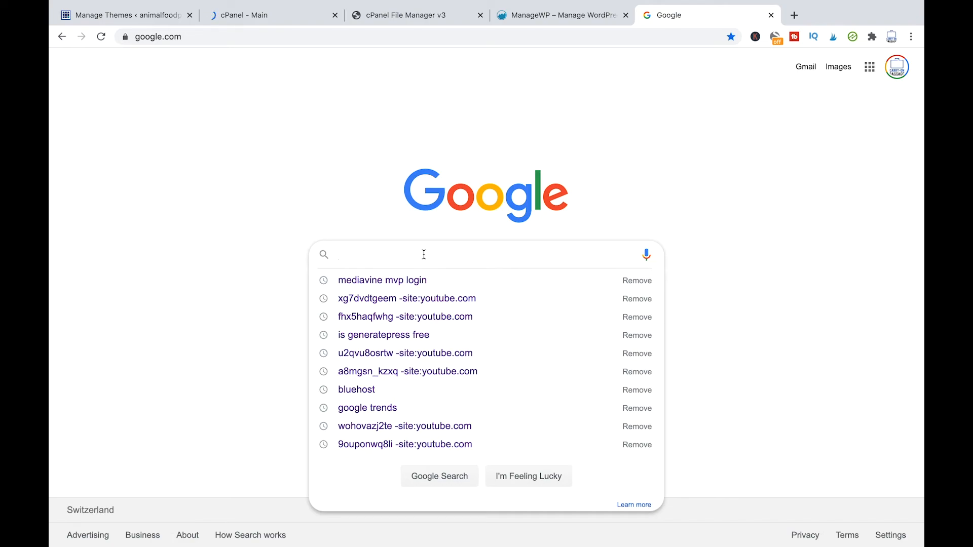
click(789, 330)
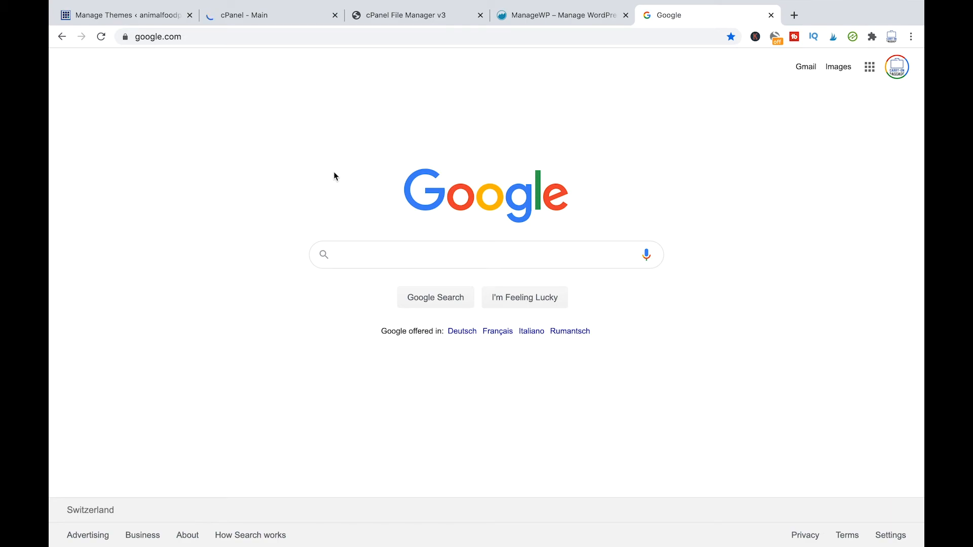
click(397, 255)
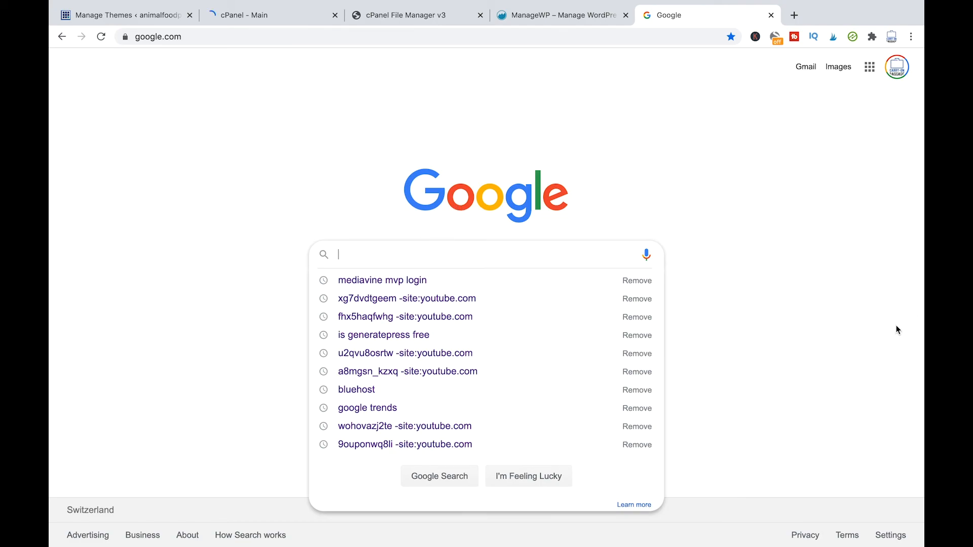
click(852, 320)
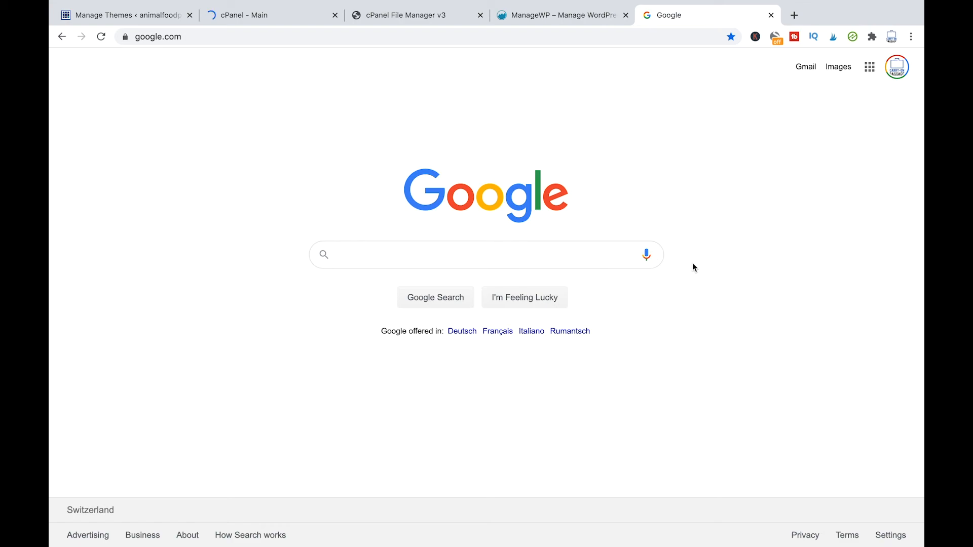
Step: Enter 'filezilla' in Google's search box without searching, then return to Manage Themes
click(413, 263)
text(filezilla)
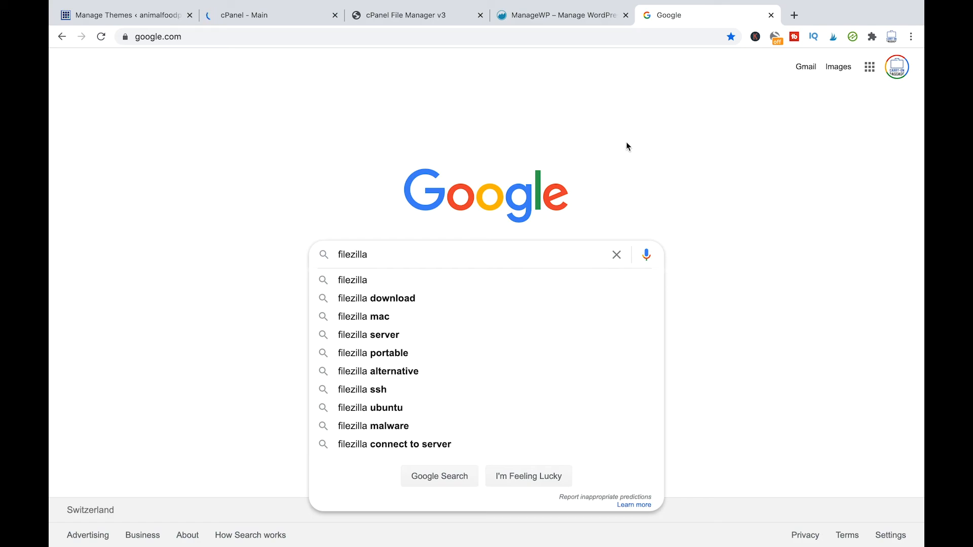
click(626, 198)
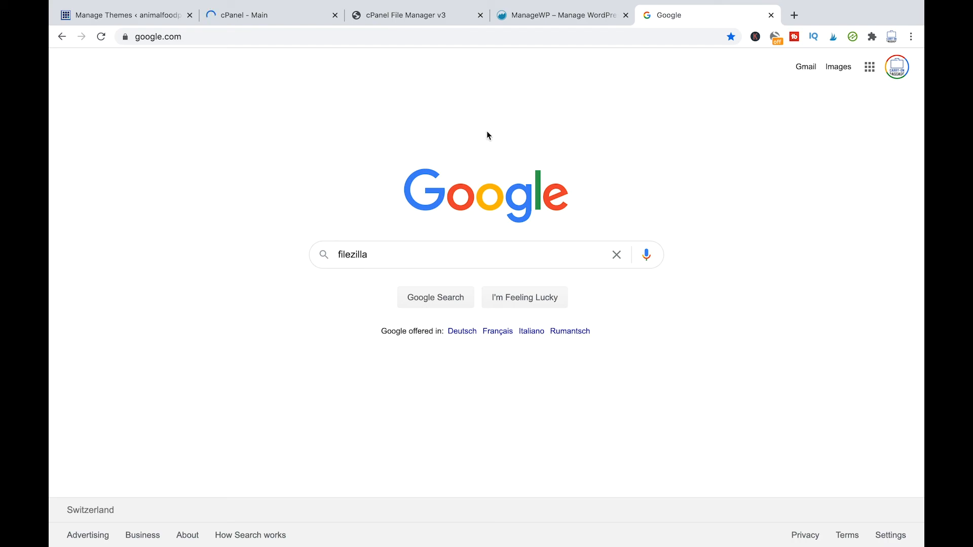
click(136, 16)
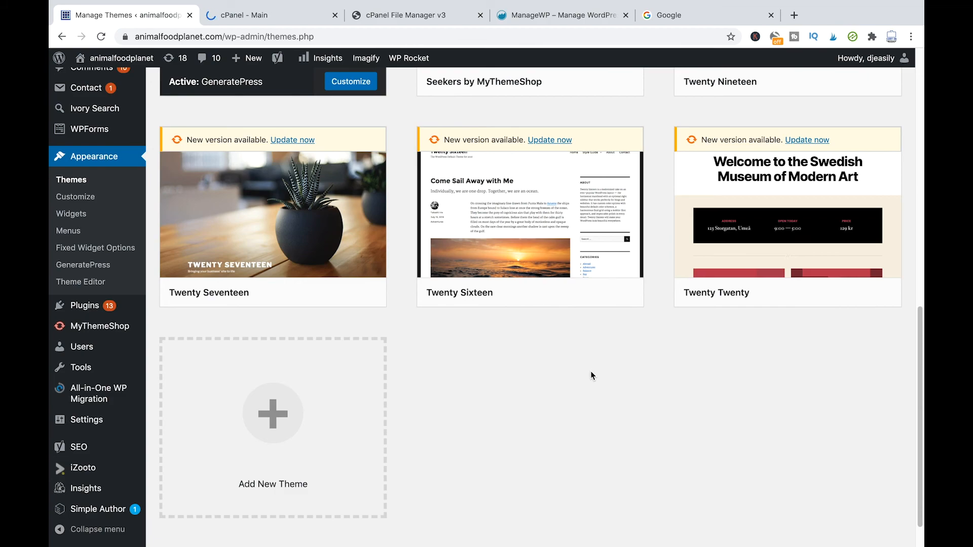
Step: Open the Seekers by MyThemeShop theme details, showing version 1.0.17 with 1.0.18 available
scroll(588, 328, up, 11)
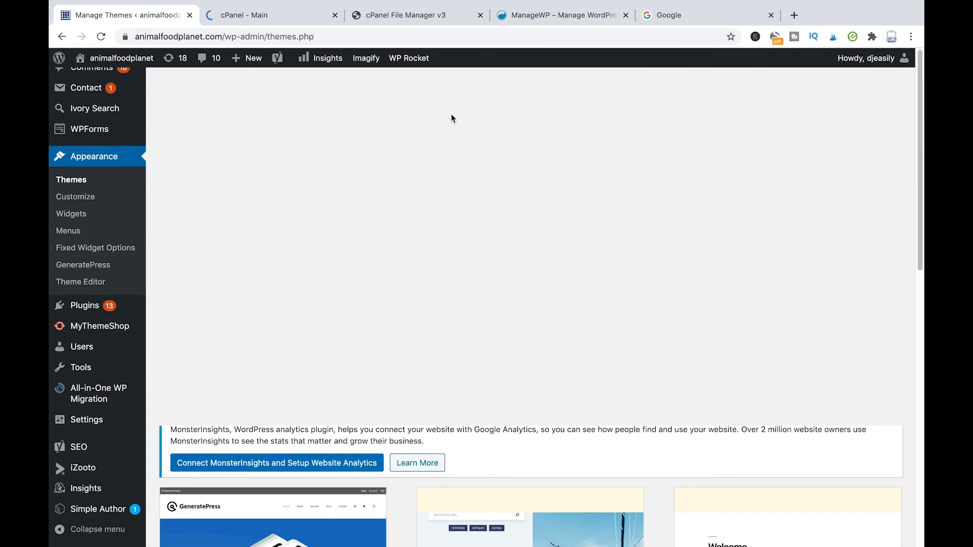
scroll(449, 184, down, 6)
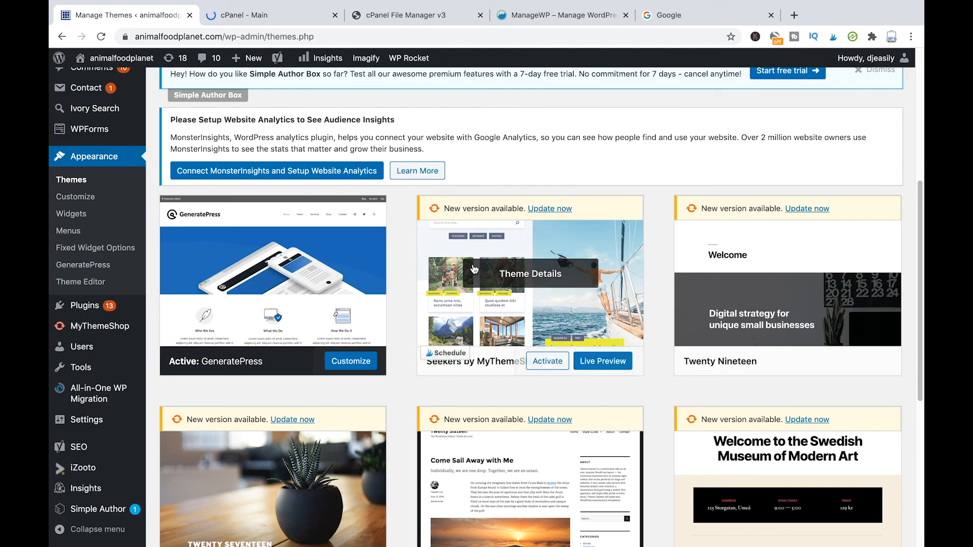
scroll(475, 268, down, 1)
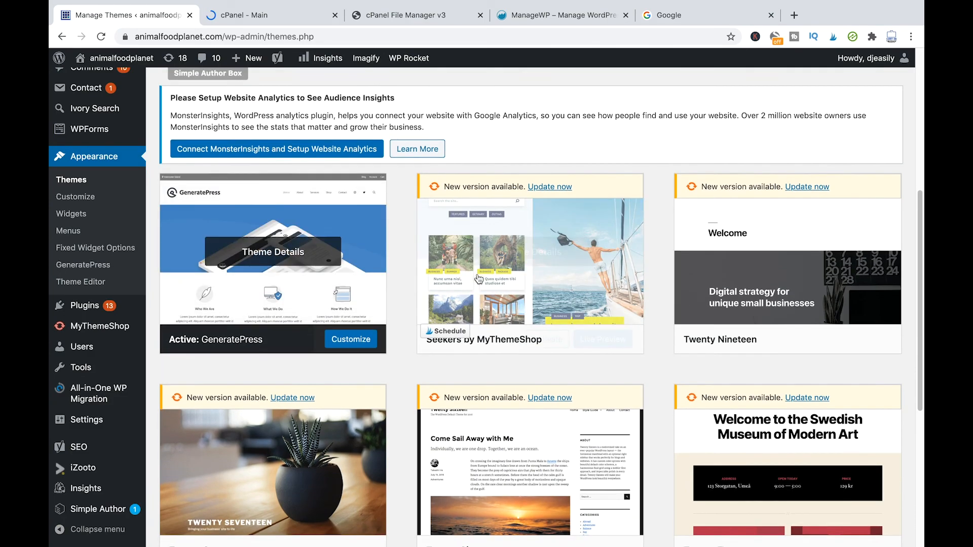
scroll(294, 264, down, 1)
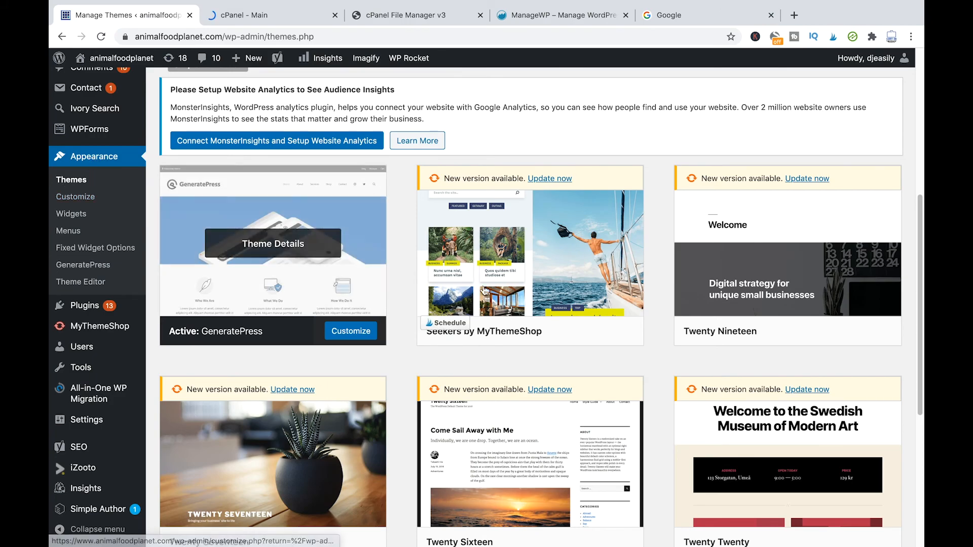
scroll(315, 268, down, 1)
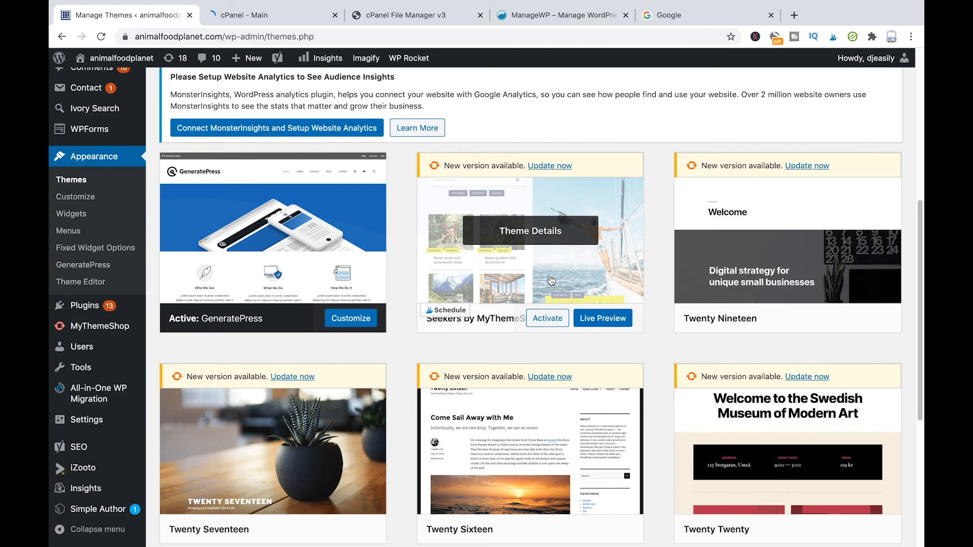
click(551, 280)
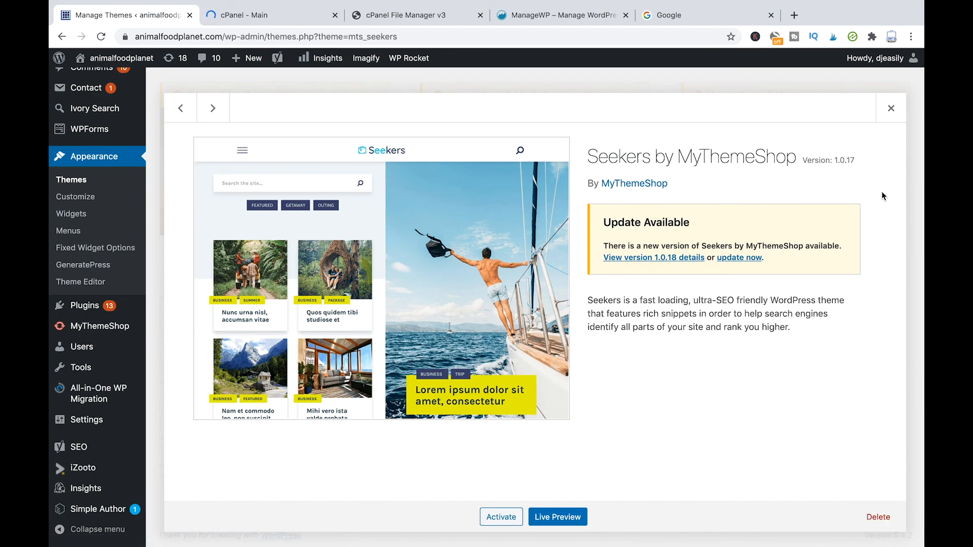
Step: Close the Seekers by MyThemeShop details overlay to return to the installed themes
click(890, 108)
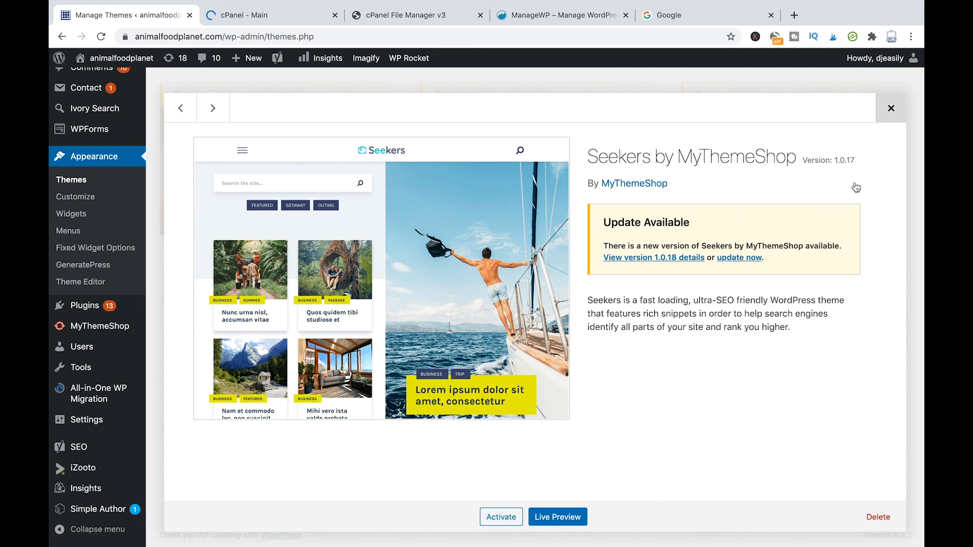